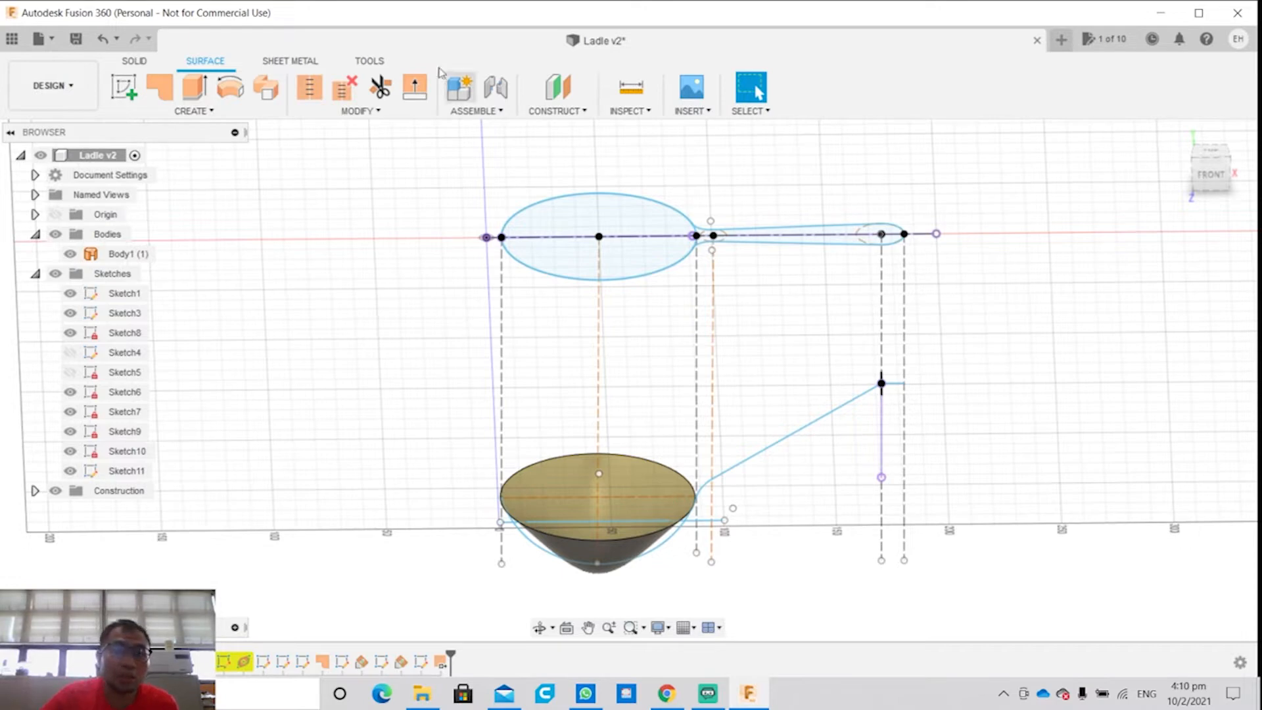
- Try a 20 mm surface extrusion of the bowl and handle outlines in the ladle's top-view sketch
{"action": "left_click", "coordinate": [195, 111]}
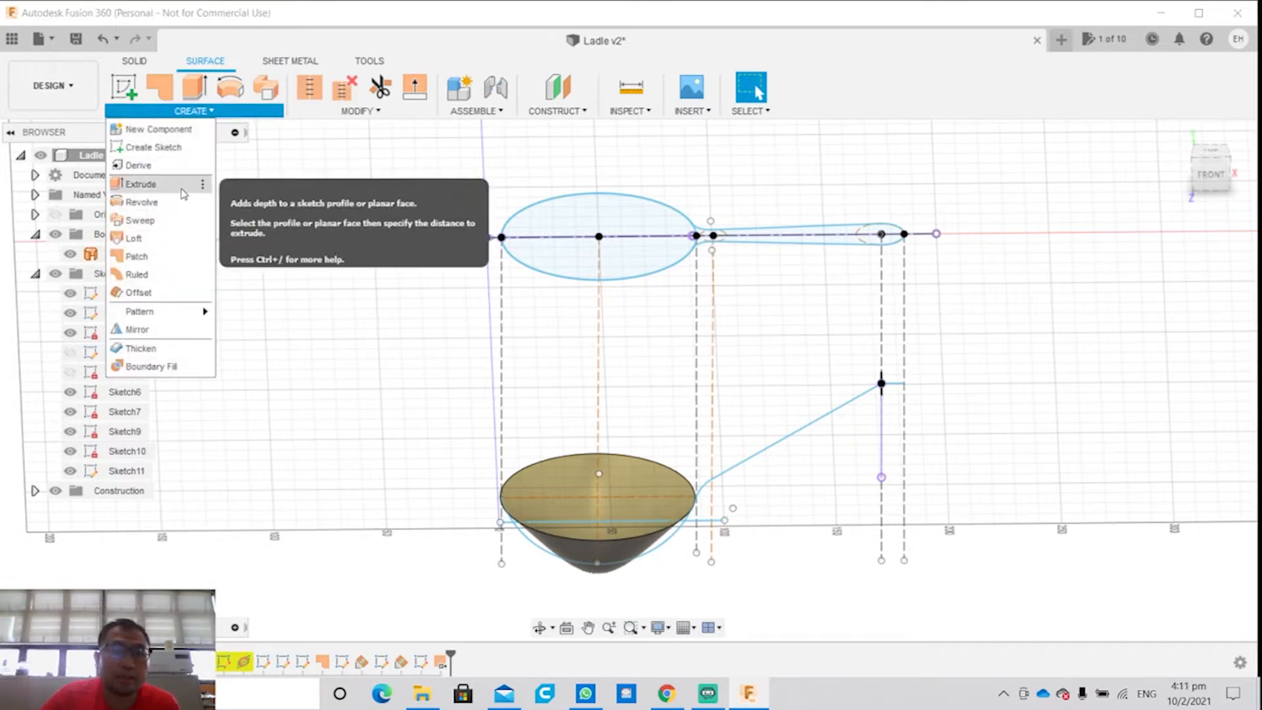
{"action": "left_click", "coordinate": [140, 184]}
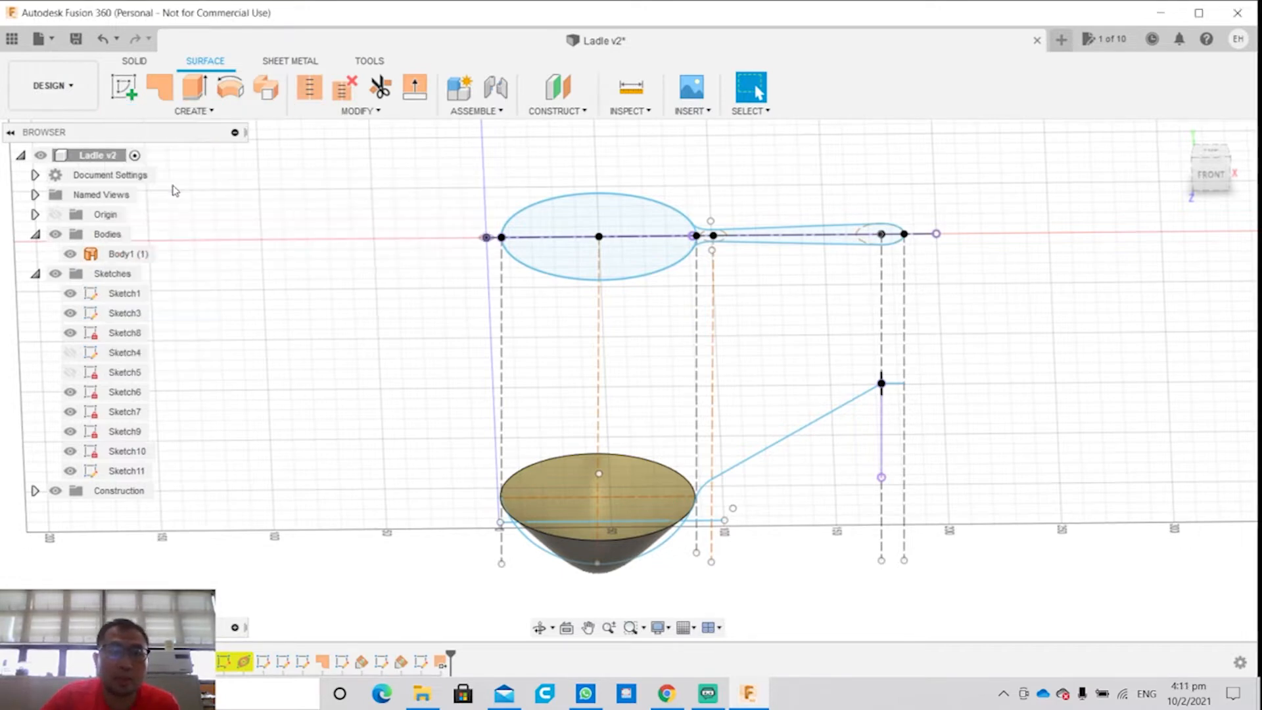
{"action": "left_click", "coordinate": [655, 208]}
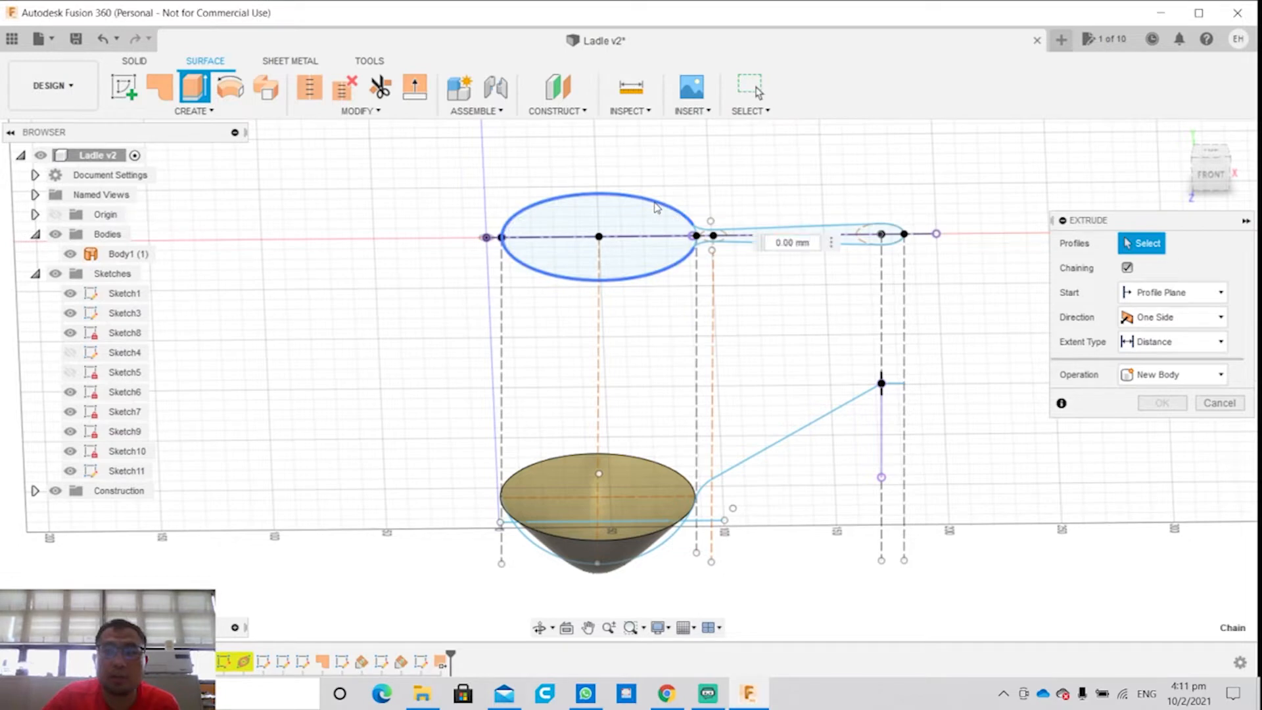
{"action": "left_click", "coordinate": [740, 245]}
{"action": "left_click_drag", "start_coordinate": [776, 221], "coordinate": [782, 176]}
{"action": "middle_click_drag", "start_coordinate": [810, 170], "coordinate": [831, 232]}
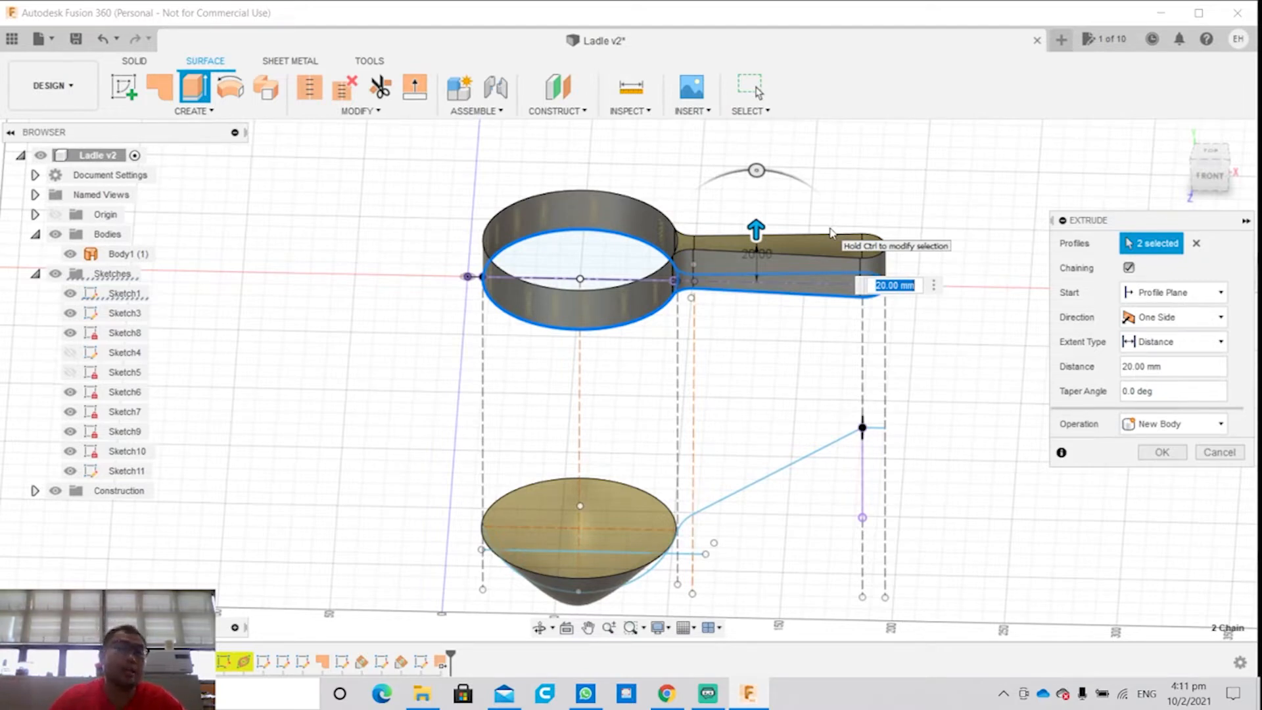
{"action": "left_click", "coordinate": [1219, 452]}
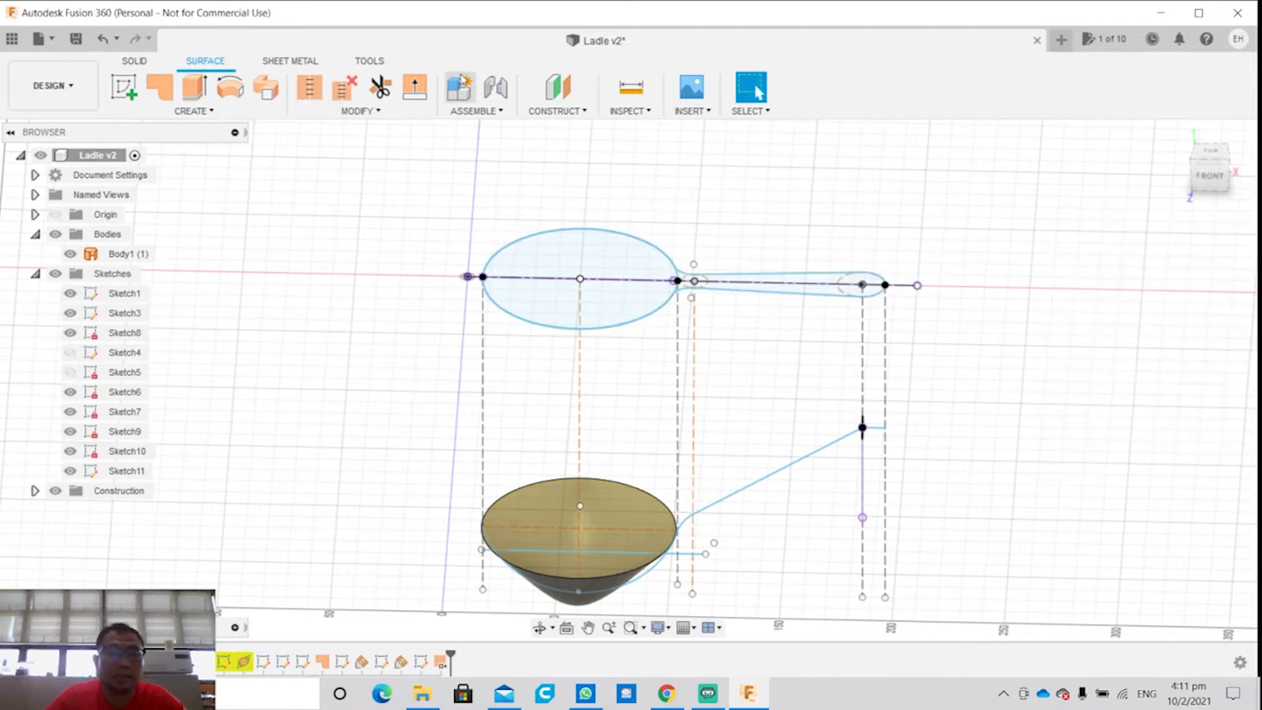
{"action": "left_click", "coordinate": [212, 112]}
{"action": "left_click", "coordinate": [157, 202]}
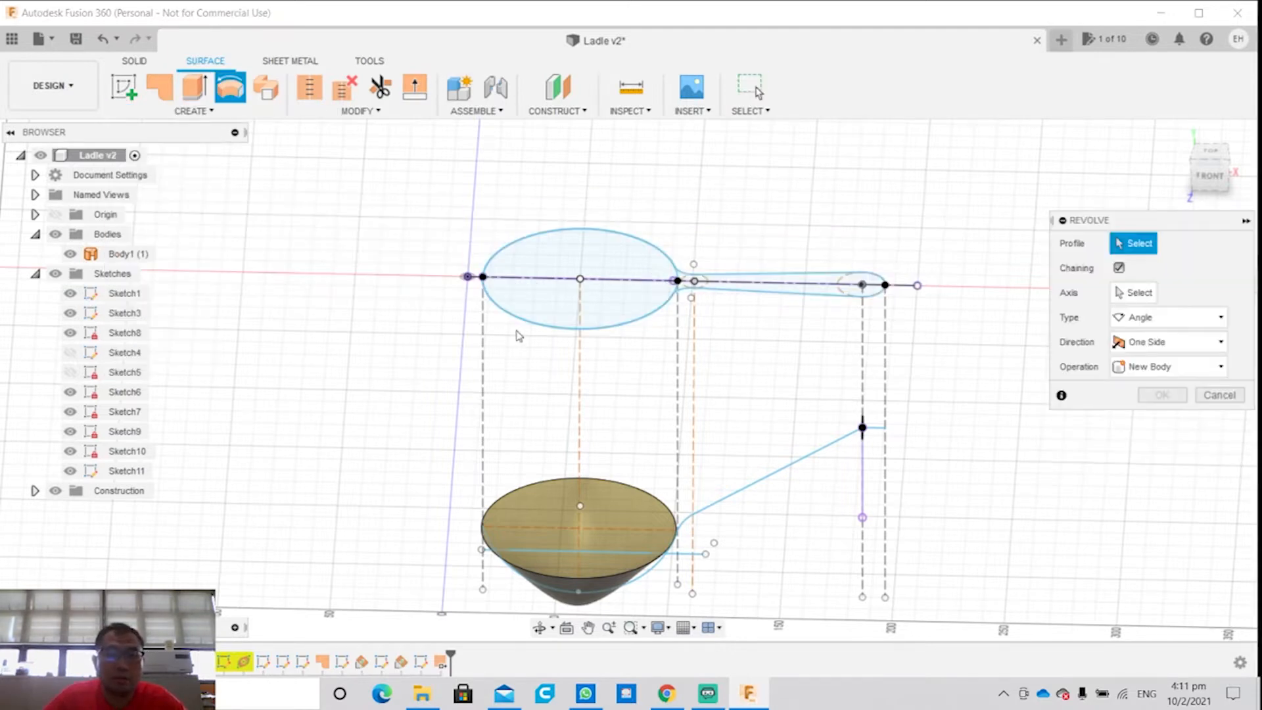
{"action": "left_click", "coordinate": [535, 326]}
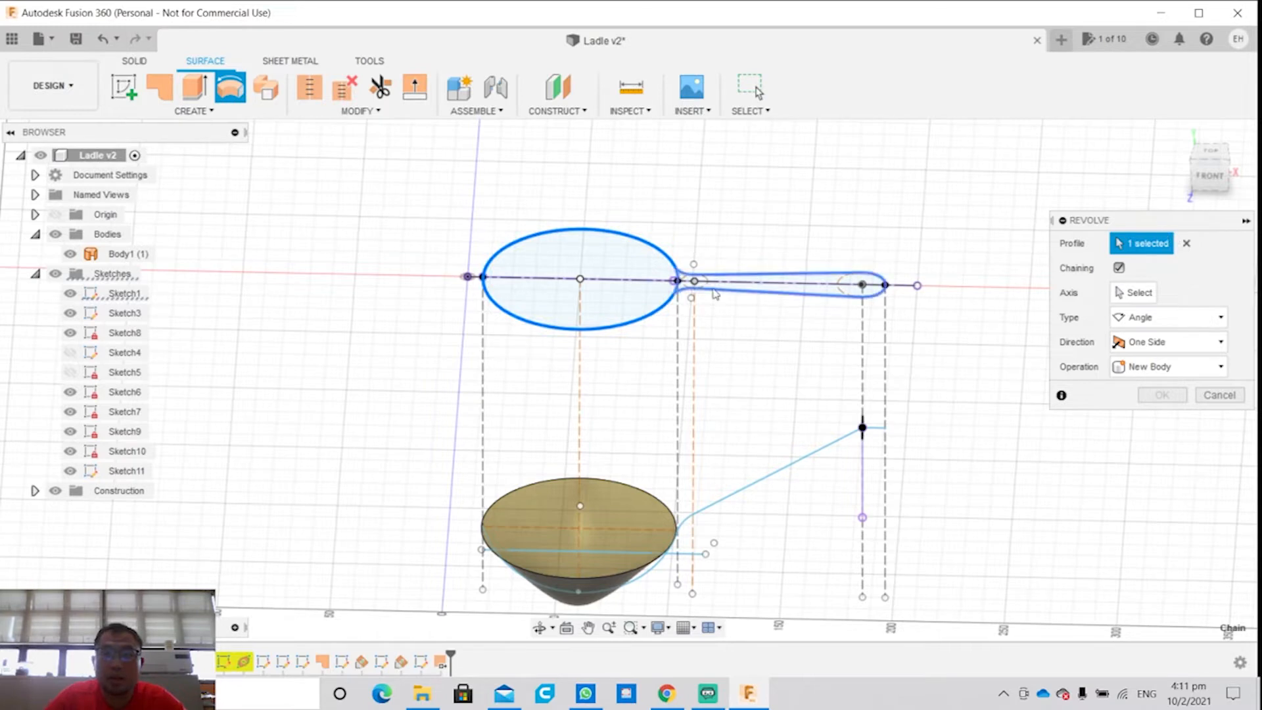
{"action": "left_click", "coordinate": [600, 282]}
{"action": "left_click", "coordinate": [1219, 420]}
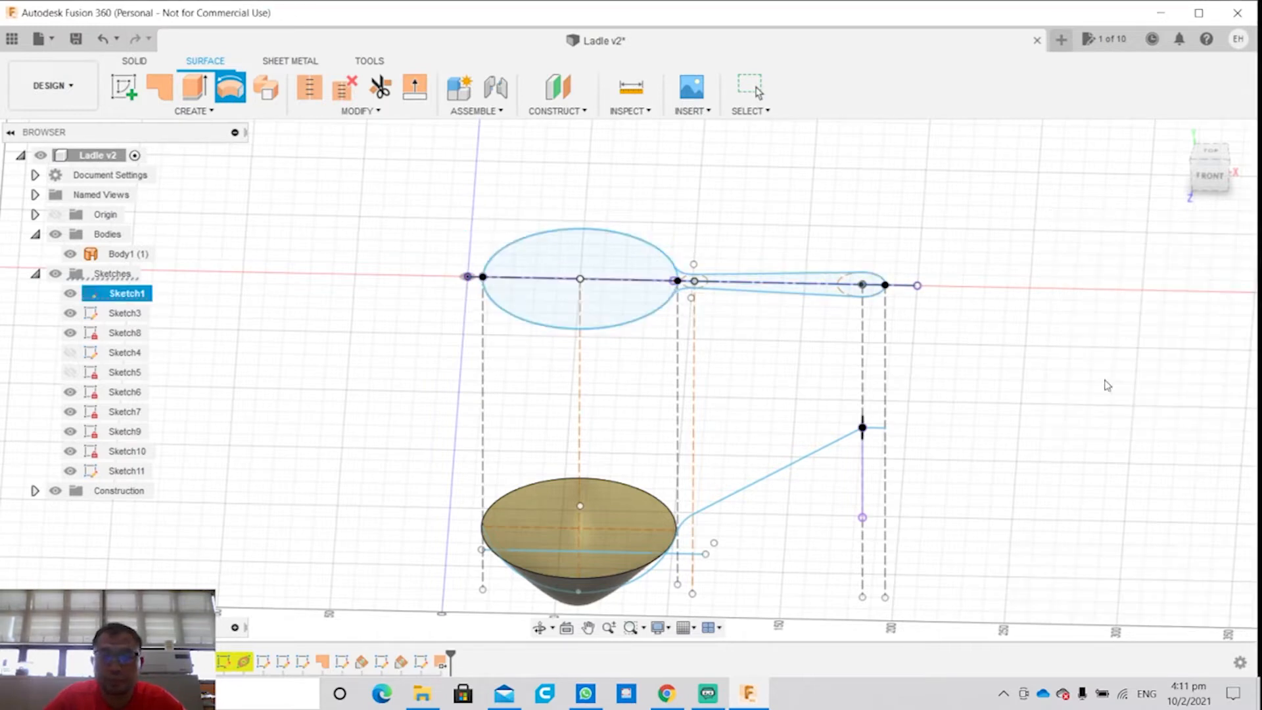
- Try revolving the front half of the elliptical bowl profile 70 degrees about the sketch's centre line as a surface
{"action": "left_click", "coordinate": [229, 109]}
{"action": "left_click", "coordinate": [168, 202]}
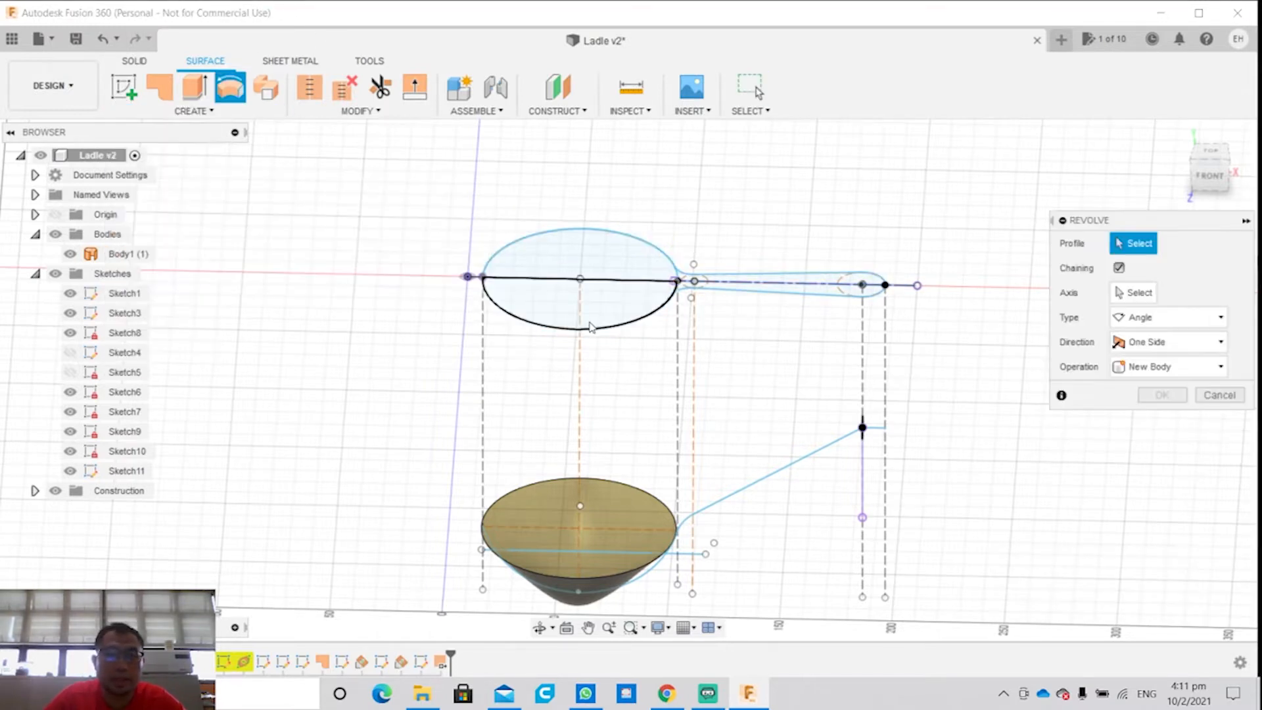
{"action": "left_click", "coordinate": [585, 311]}
{"action": "middle_click_drag", "start_coordinate": [585, 311], "coordinate": [716, 265], "text": "shift"}
{"action": "left_click_drag", "start_coordinate": [564, 259], "coordinate": [618, 184]}
{"action": "middle_click_drag", "start_coordinate": [833, 180], "coordinate": [794, 167], "text": "shift"}
{"action": "middle_click_drag", "start_coordinate": [841, 366], "coordinate": [934, 354], "text": "shift"}
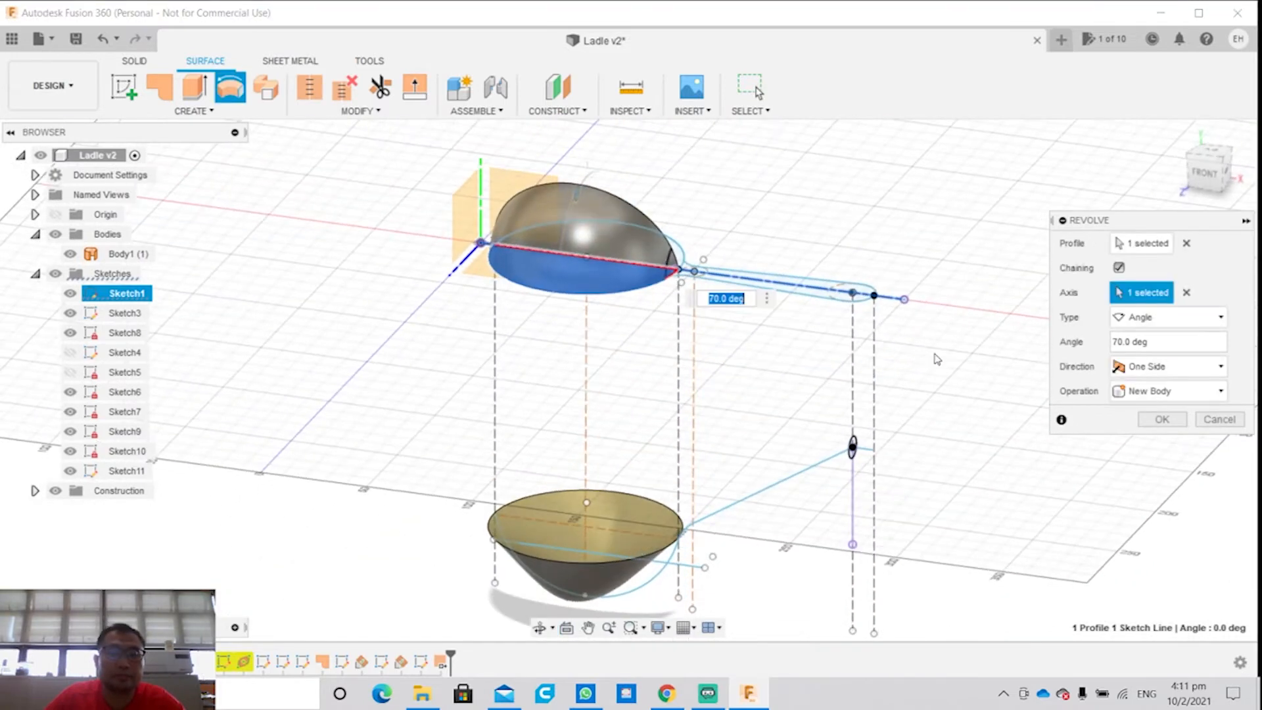
{"action": "left_click", "coordinate": [1212, 418]}
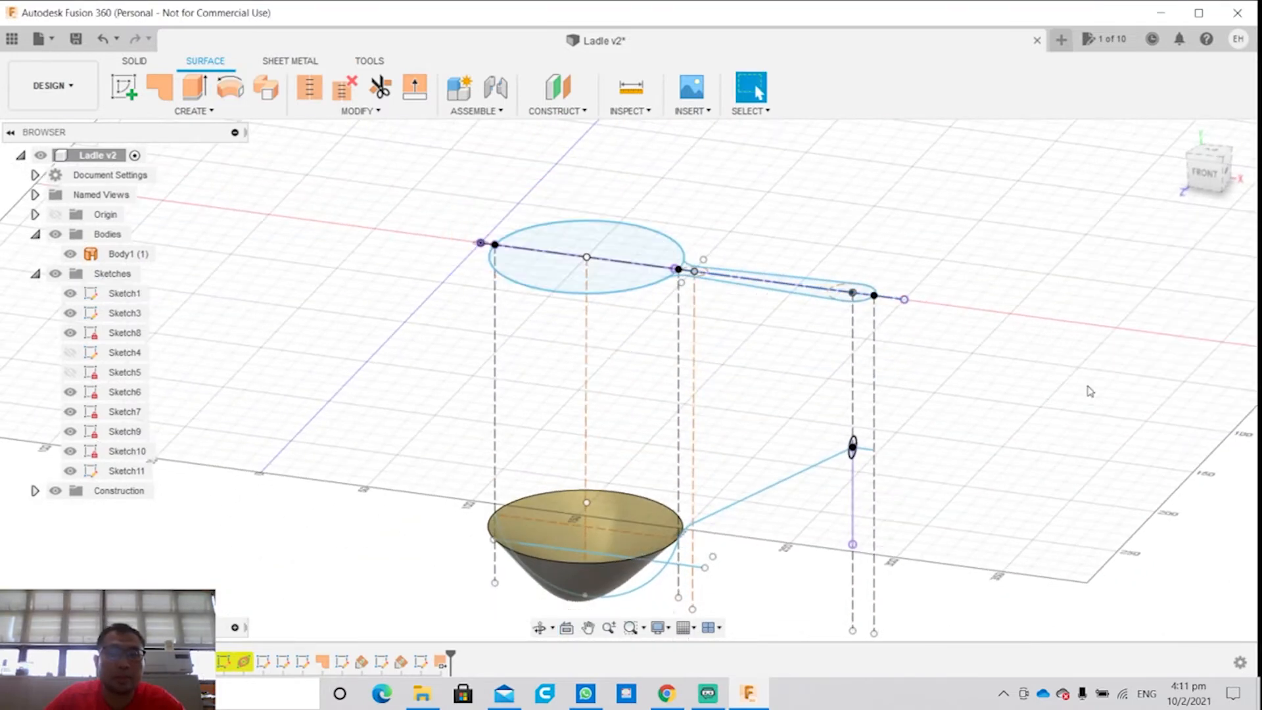
- Try a single-path surface sweep of the small circle at the handle end along the ladle's side-profile curve
{"action": "left_click", "coordinate": [185, 111]}
{"action": "left_click", "coordinate": [202, 220]}
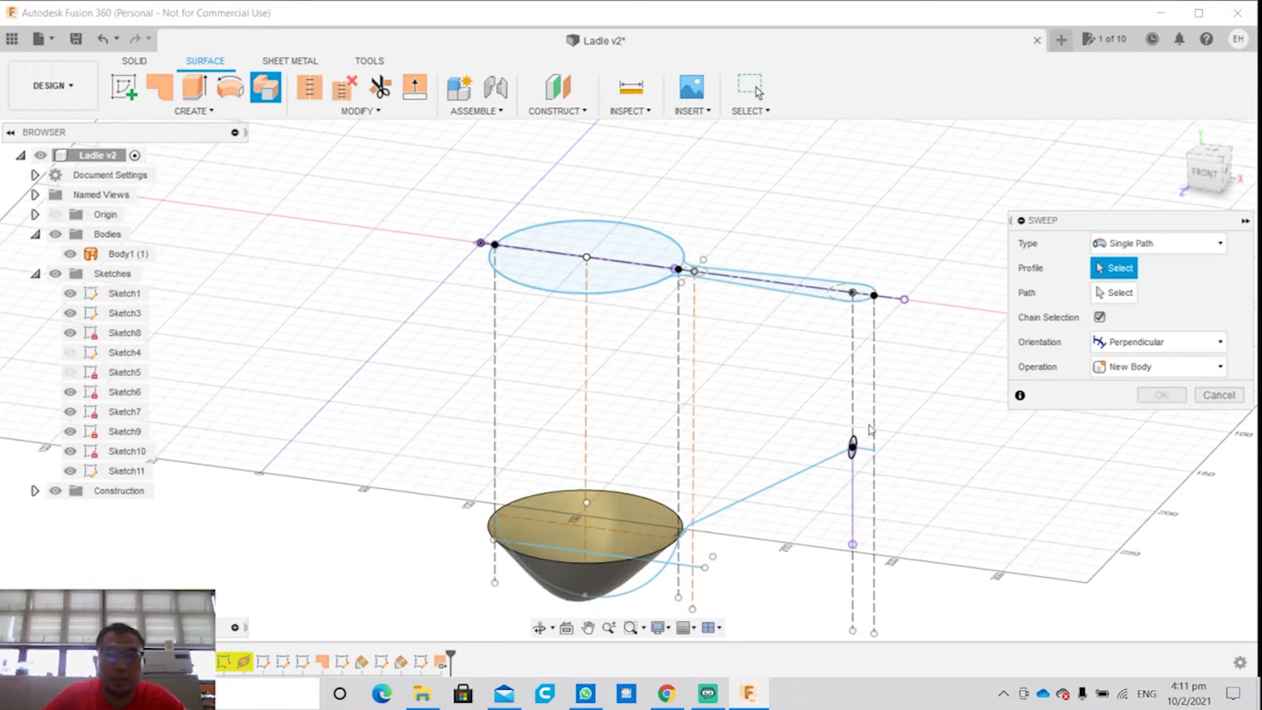
{"action": "middle_click_drag", "start_coordinate": [640, 526], "coordinate": [792, 473], "text": "shift"}
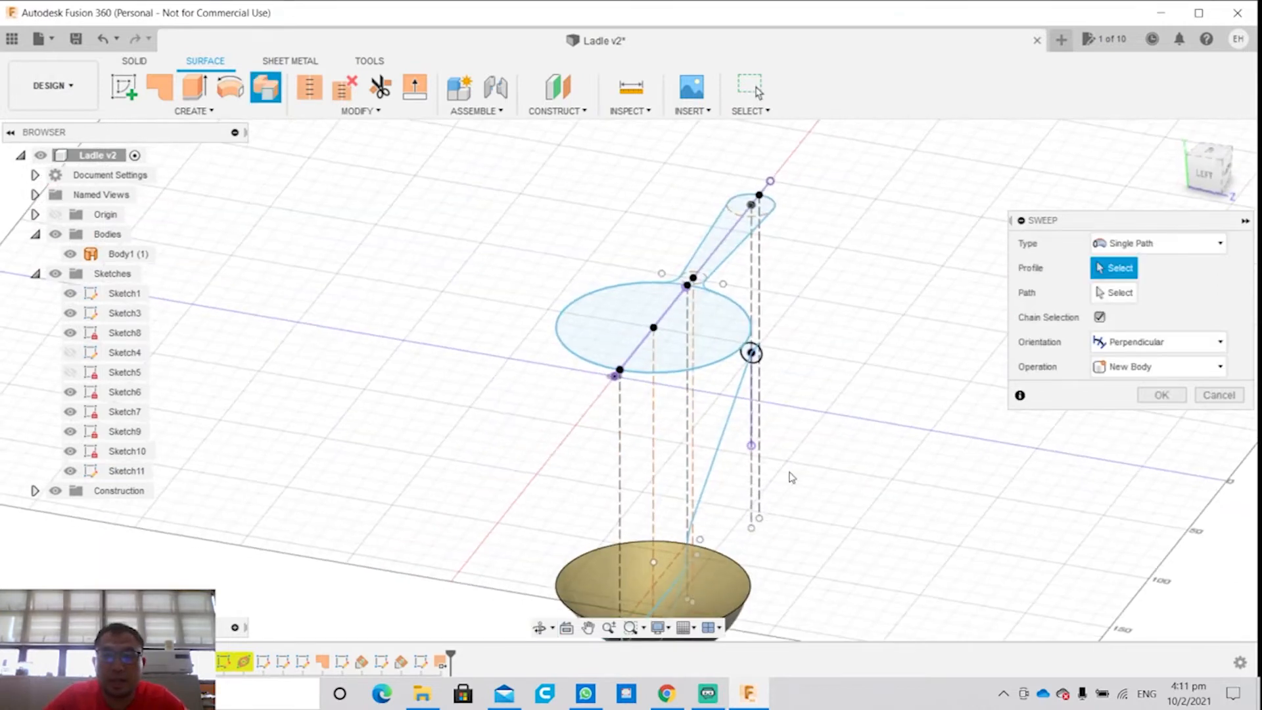
{"action": "left_click", "coordinate": [766, 368]}
{"action": "left_click", "coordinate": [1115, 293]}
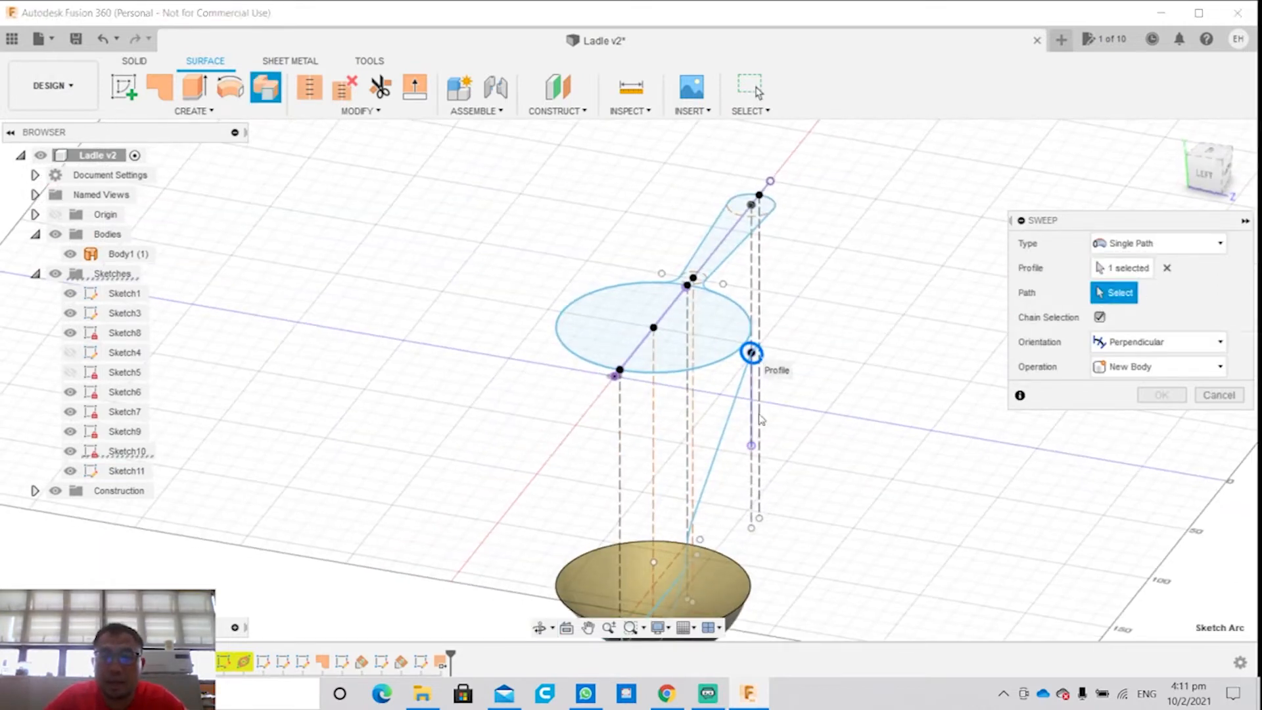
{"action": "left_click", "coordinate": [741, 407]}
{"action": "middle_click_drag", "start_coordinate": [828, 437], "coordinate": [741, 436], "text": "shift"}
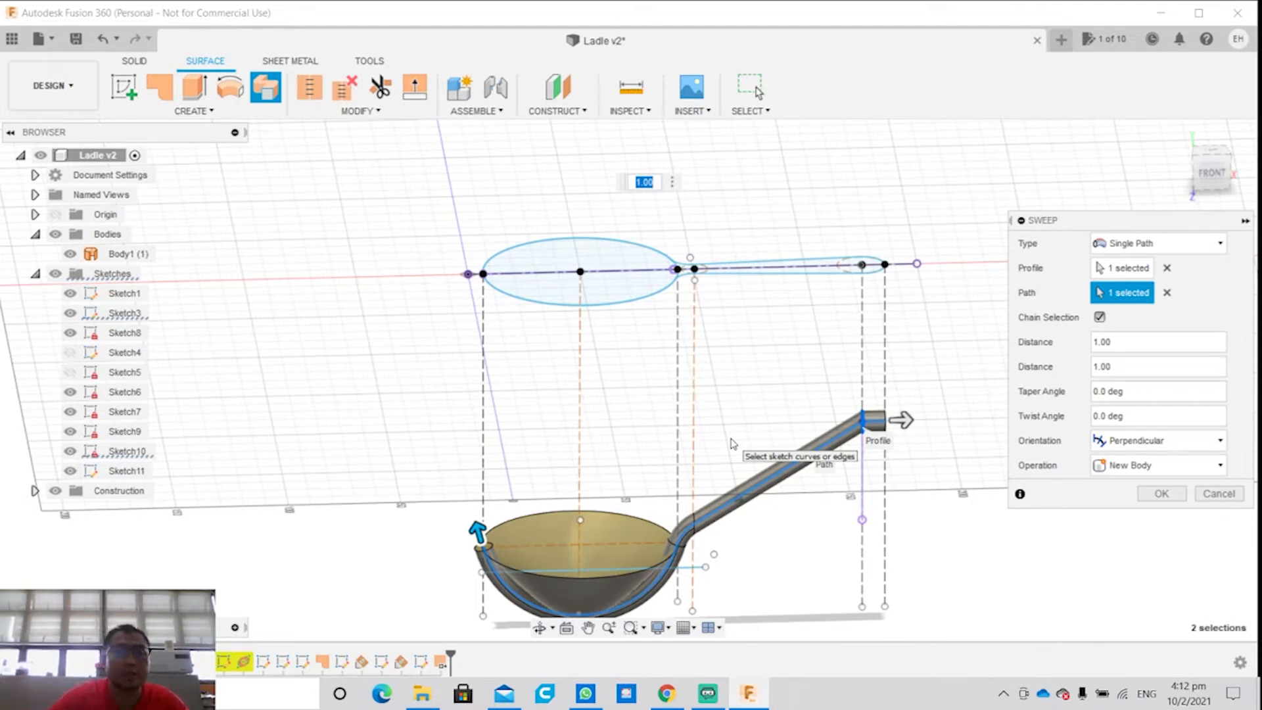
{"action": "left_click", "coordinate": [182, 111]}
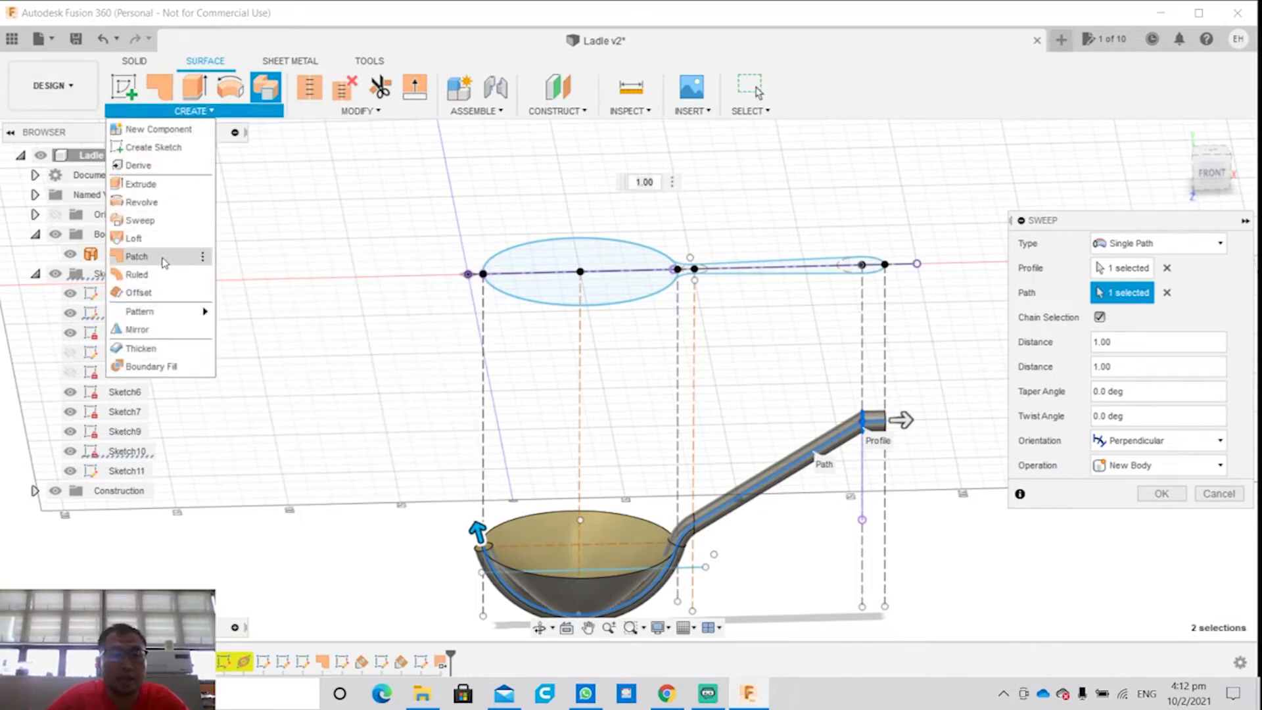
{"action": "left_click", "coordinate": [1221, 494]}
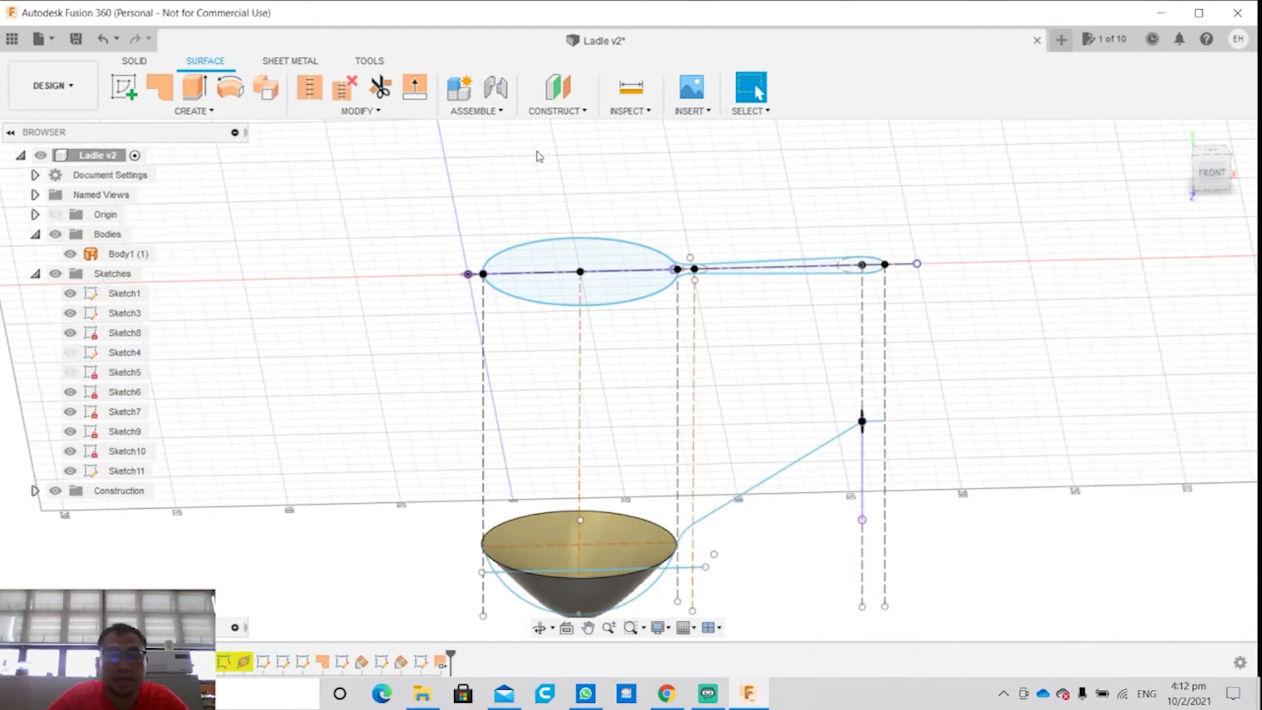
- Patch both halves of the elliptical bowl outline in the top-view sketch as a new body and undo the patch
{"action": "left_click", "coordinate": [190, 110]}
{"action": "left_click", "coordinate": [146, 258]}
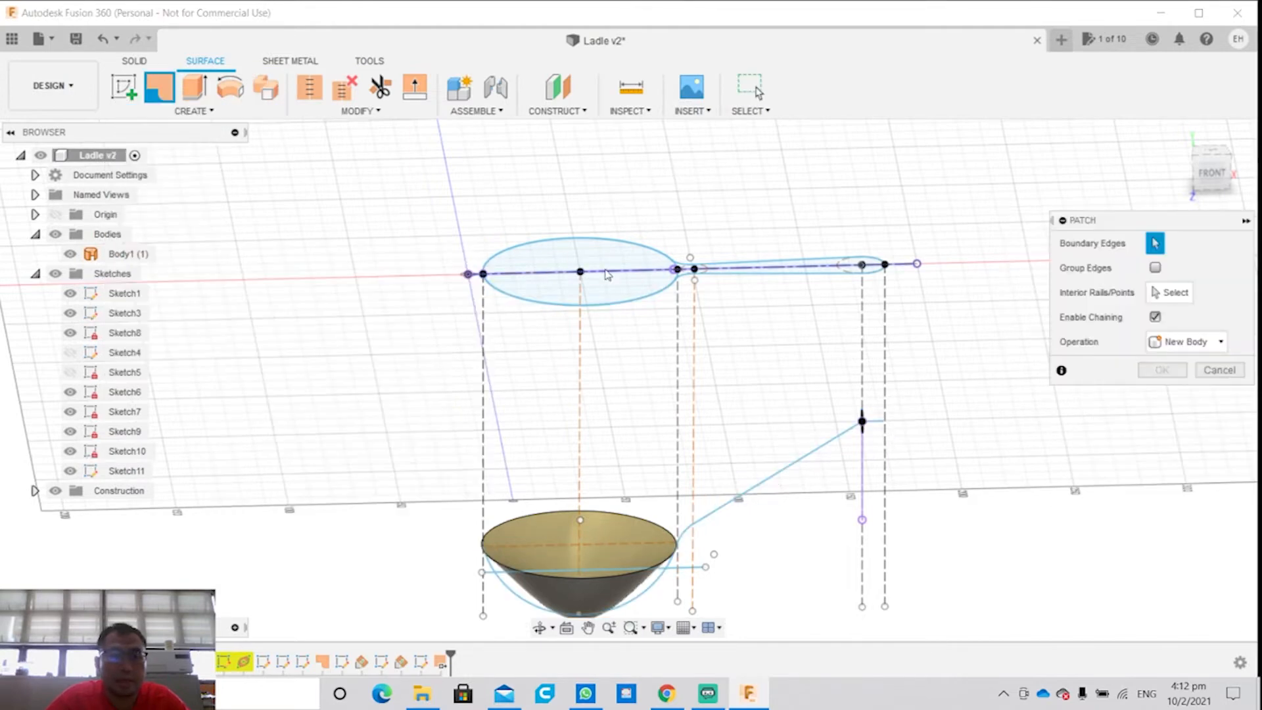
{"action": "left_click", "coordinate": [593, 255]}
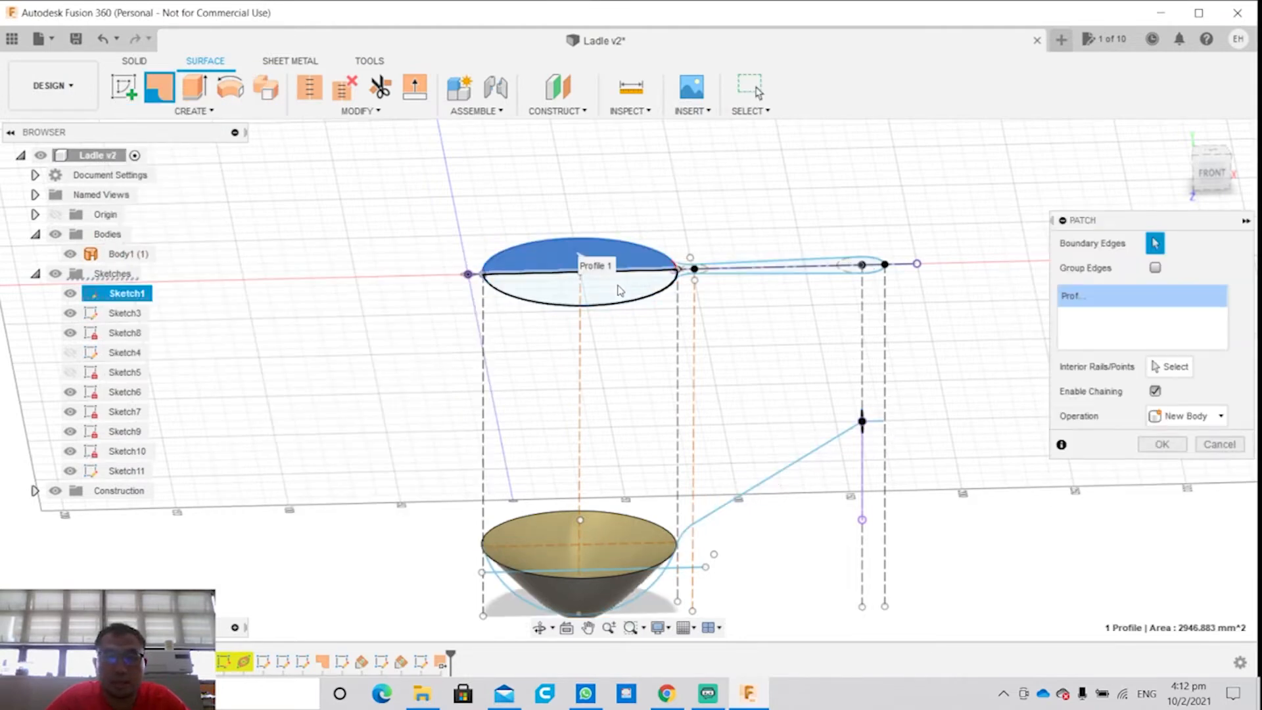
{"action": "left_click", "coordinate": [595, 293]}
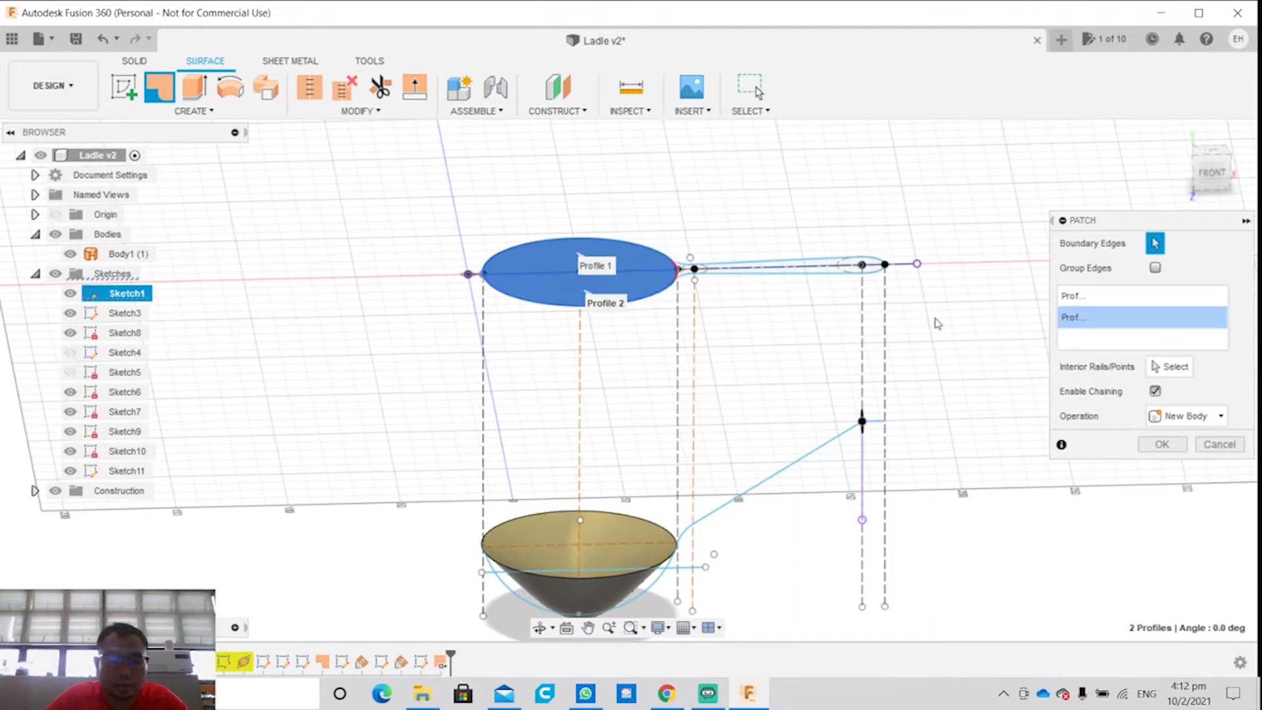
{"action": "middle_click_drag", "start_coordinate": [936, 323], "coordinate": [830, 354], "text": "shift"}
{"action": "left_click", "coordinate": [1161, 445]}
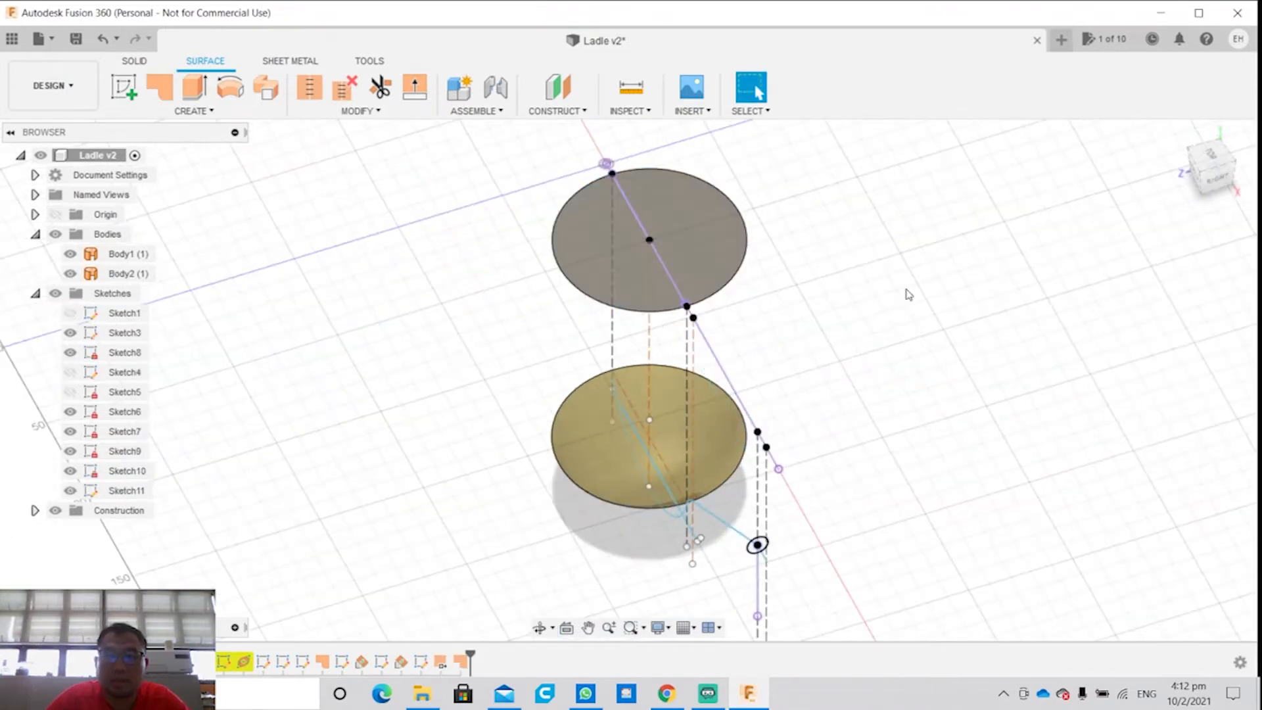
{"action": "middle_click_drag", "start_coordinate": [803, 298], "coordinate": [835, 253], "text": "shift"}
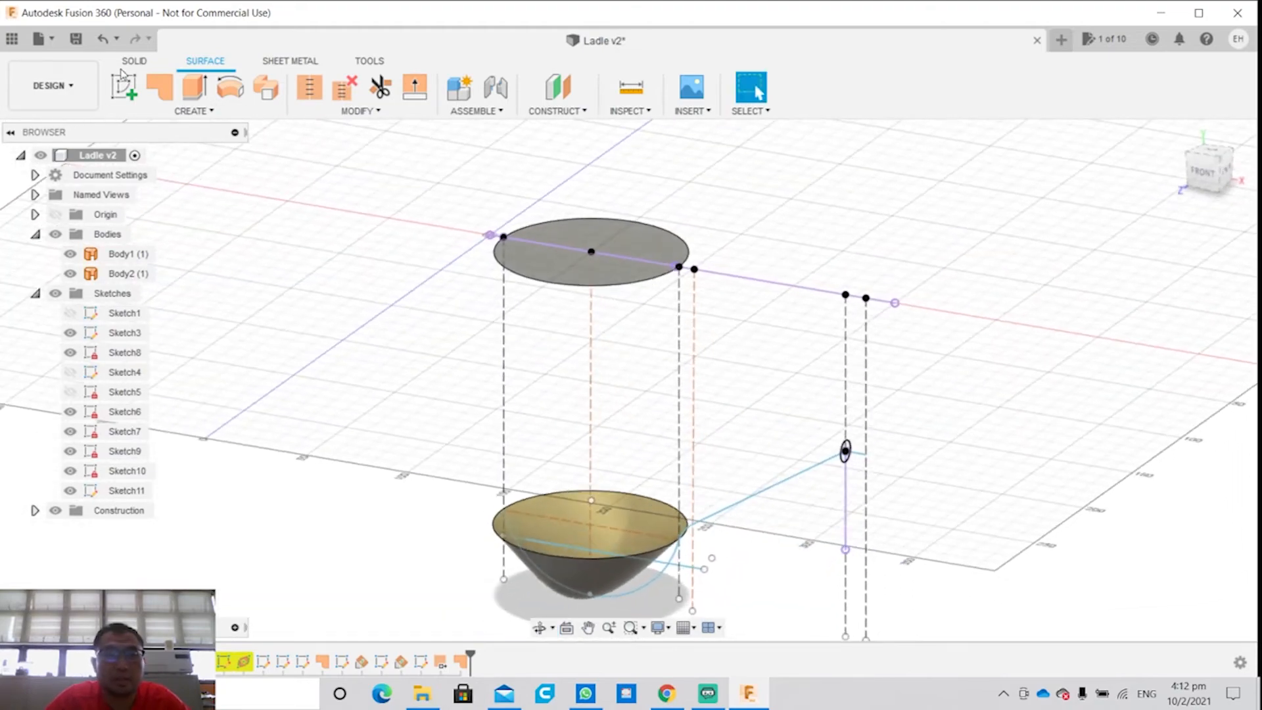
{"action": "left_click", "coordinate": [102, 38]}
- Try a 40 mm ruled surface from the top-view centre line, using the Direction type and the XY origin plane
{"action": "left_click", "coordinate": [191, 112]}
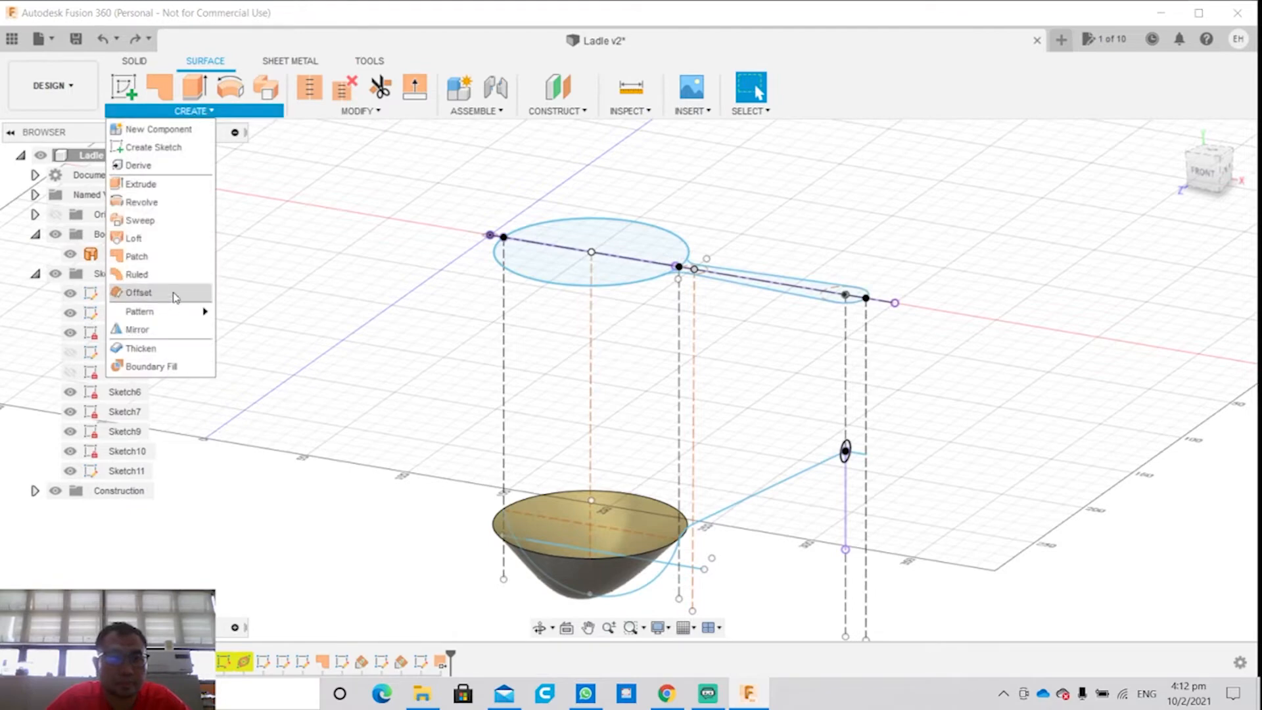
{"action": "left_click", "coordinate": [175, 275]}
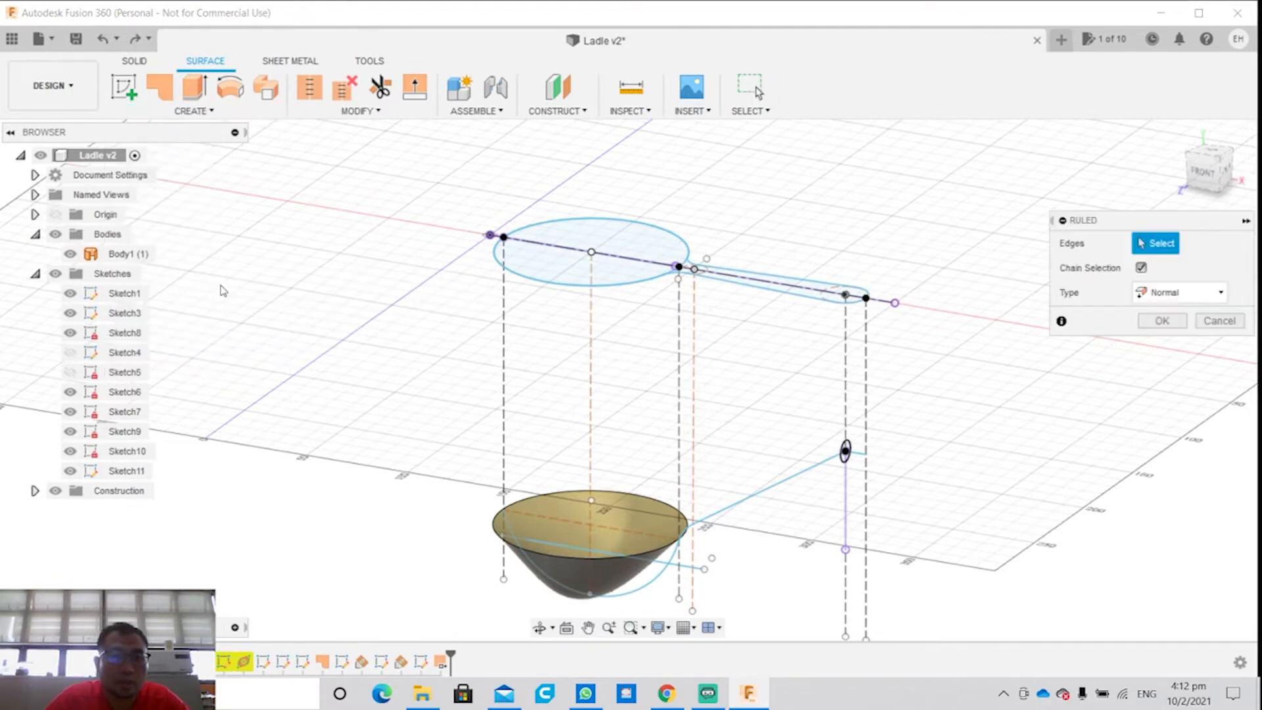
{"action": "left_click", "coordinate": [641, 262]}
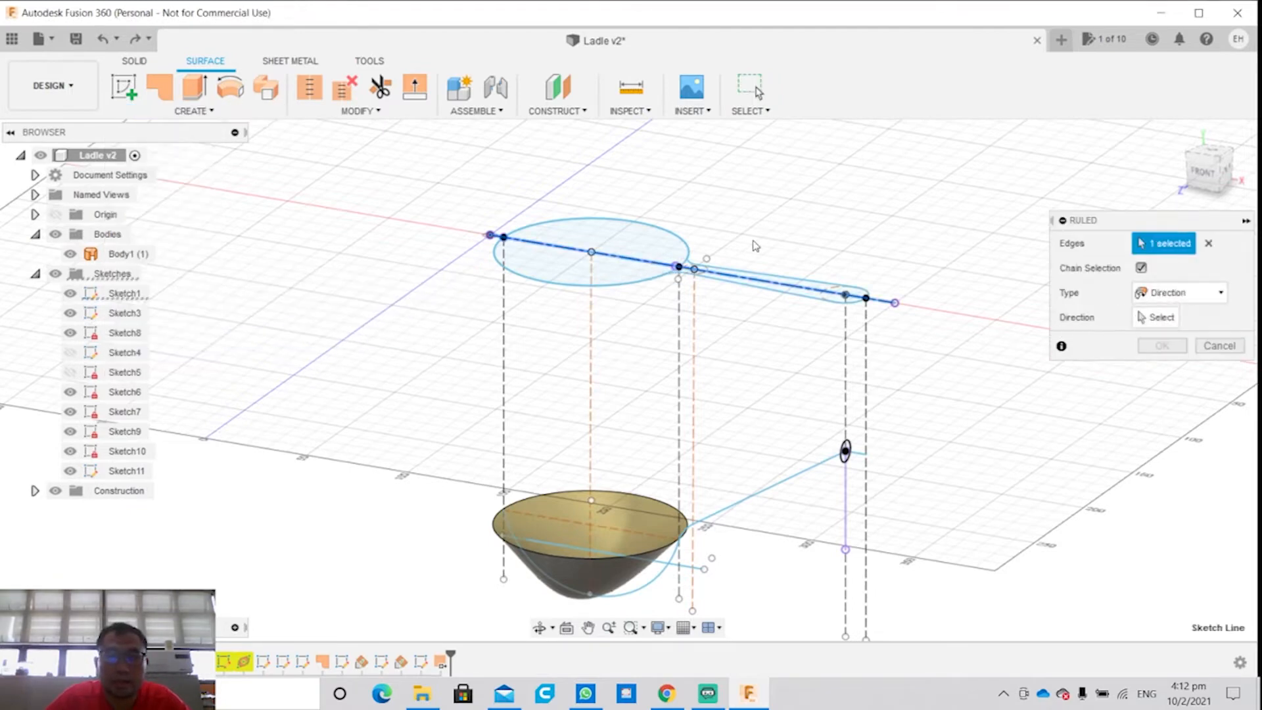
{"action": "left_click", "coordinate": [1156, 318]}
{"action": "left_click", "coordinate": [530, 198]}
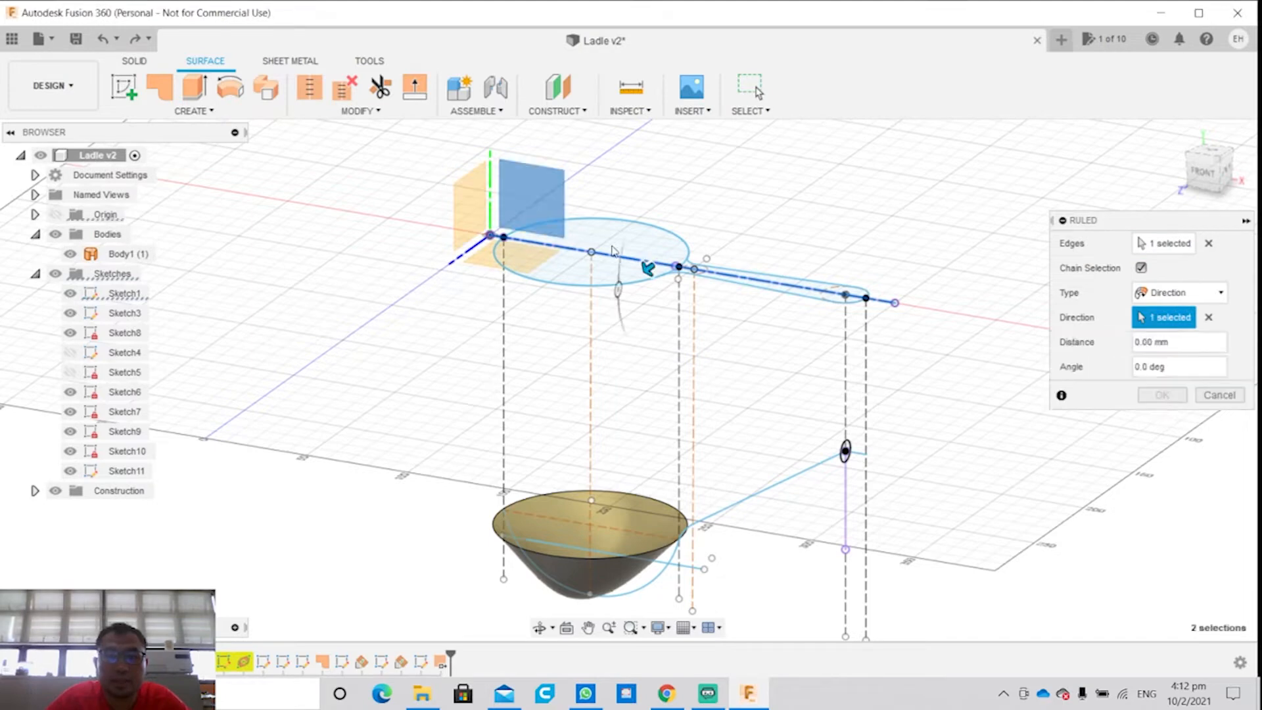
{"action": "left_click_drag", "start_coordinate": [663, 262], "coordinate": [611, 298]}
{"action": "middle_click_drag", "start_coordinate": [612, 298], "coordinate": [545, 310], "text": "shift"}
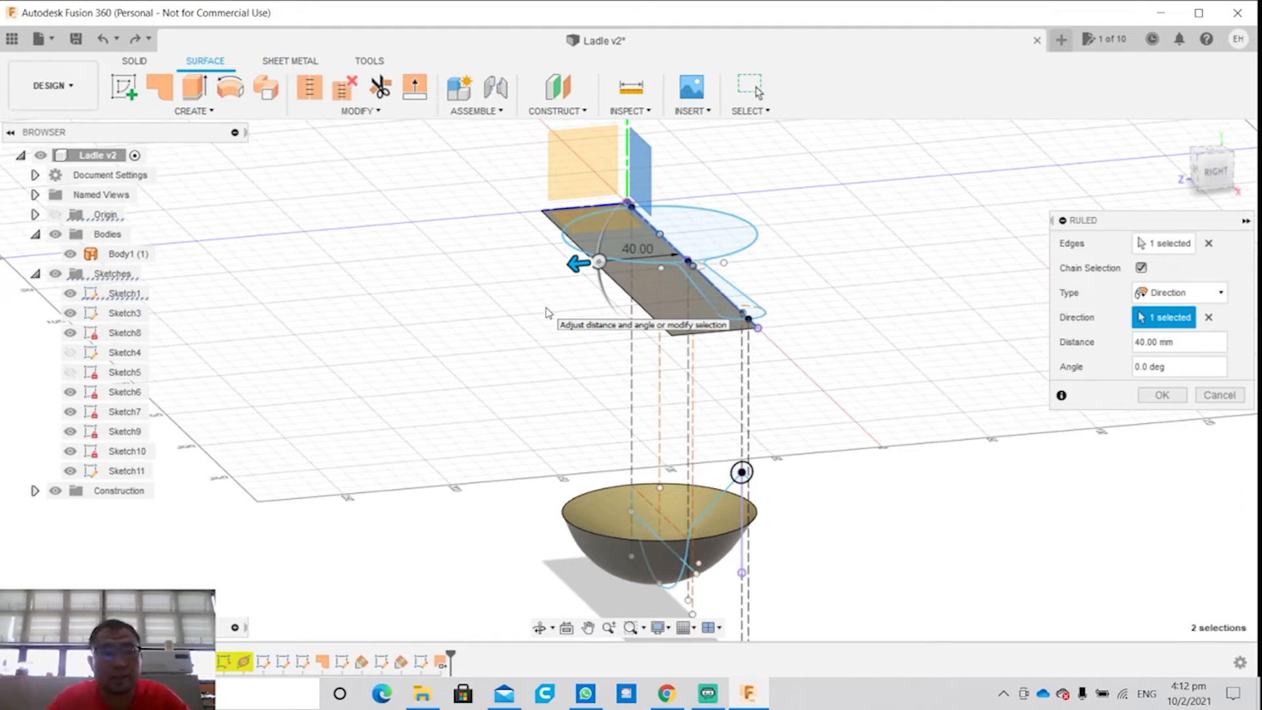
{"action": "left_click", "coordinate": [1219, 394]}
- Try offsetting the bowl surface's face by -10 mm and by -20 mm with Press Pull
{"action": "left_click", "coordinate": [194, 110]}
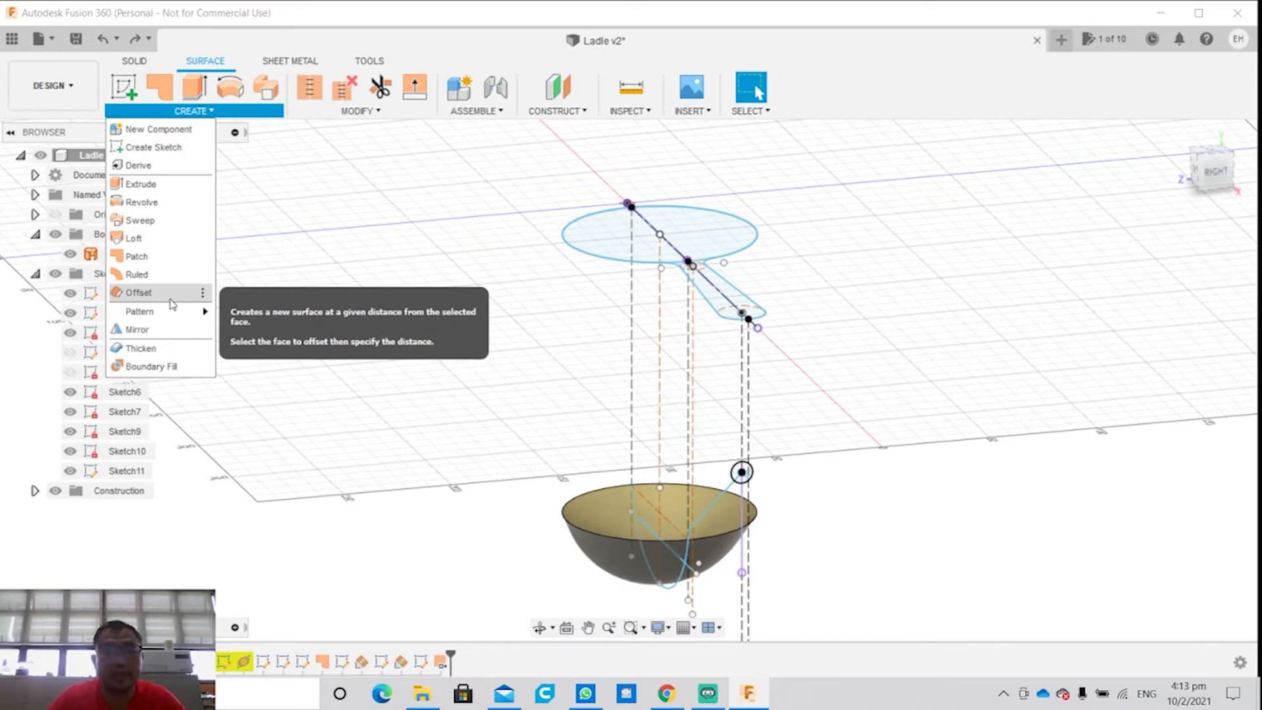
{"action": "left_click", "coordinate": [360, 111]}
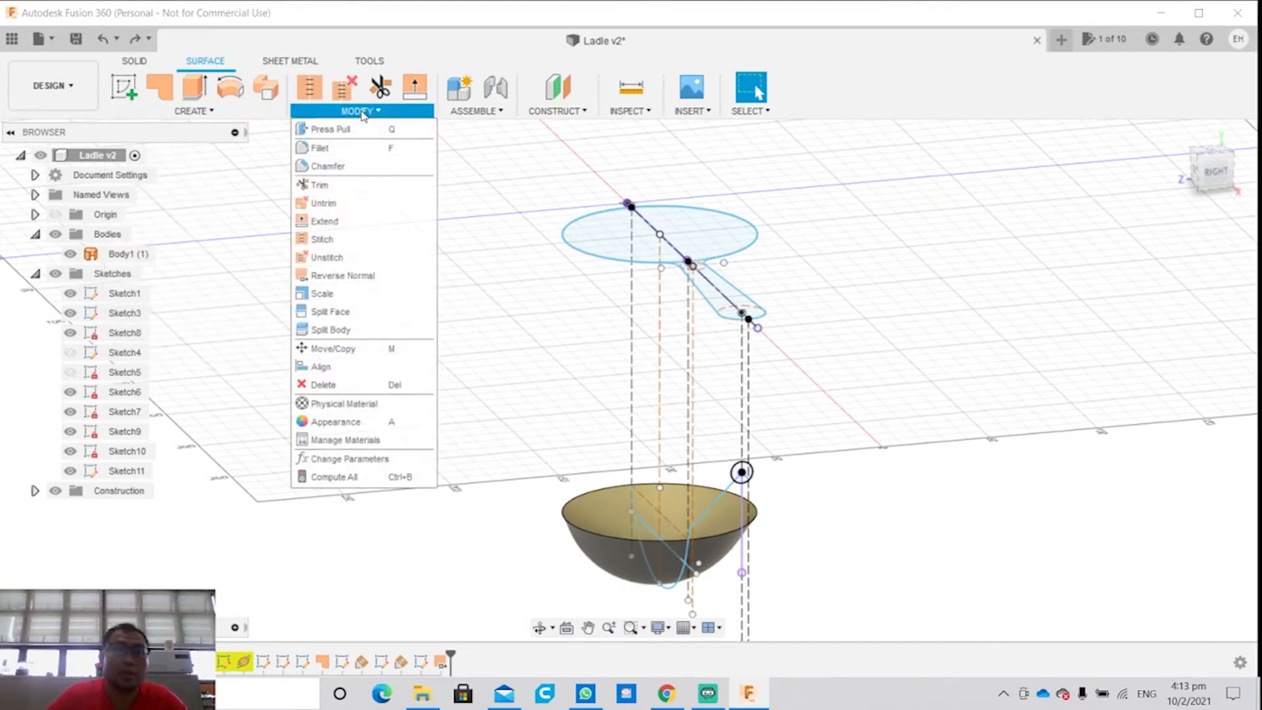
{"action": "left_click", "coordinate": [360, 129]}
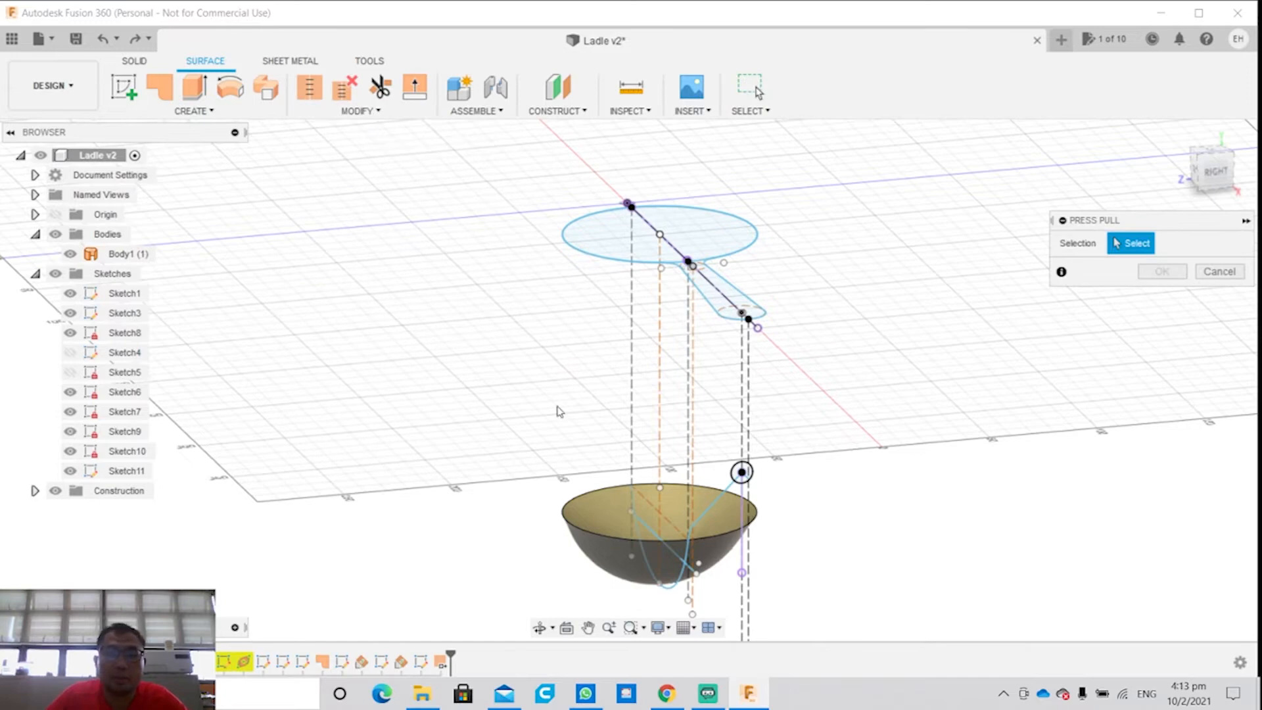
{"action": "left_click", "coordinate": [601, 539]}
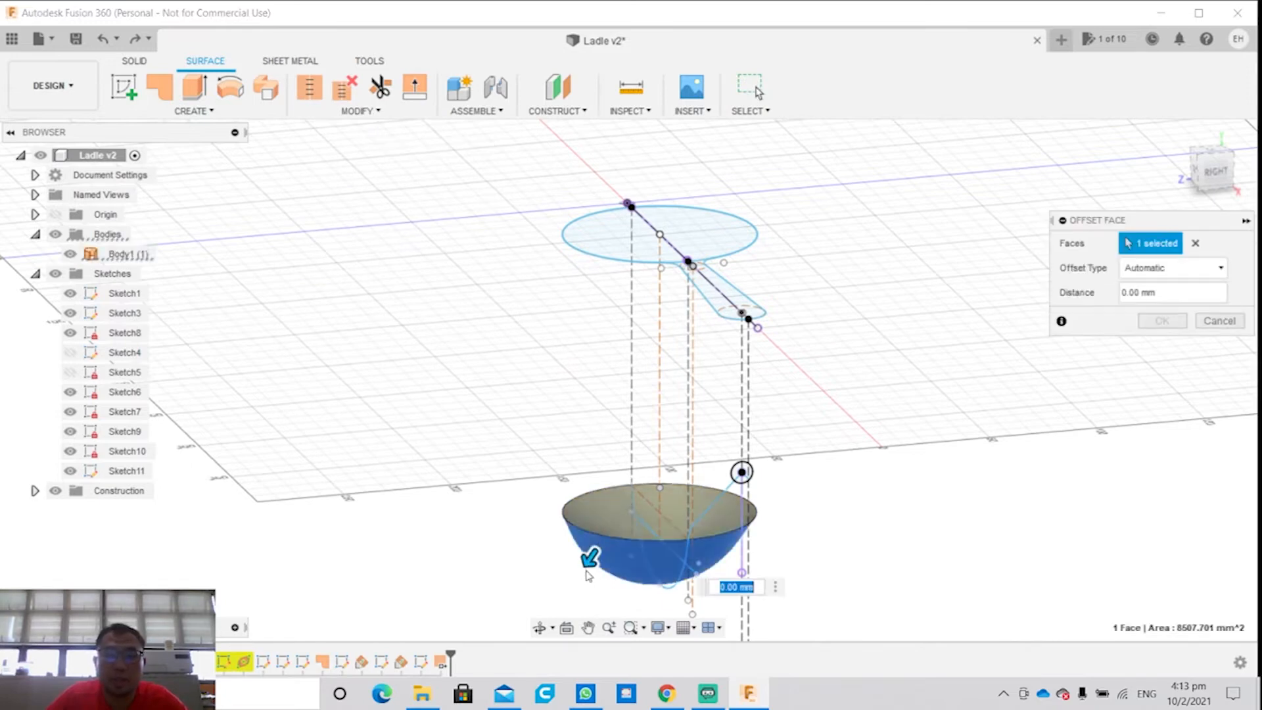
{"action": "left_click_drag", "start_coordinate": [596, 560], "coordinate": [628, 548]}
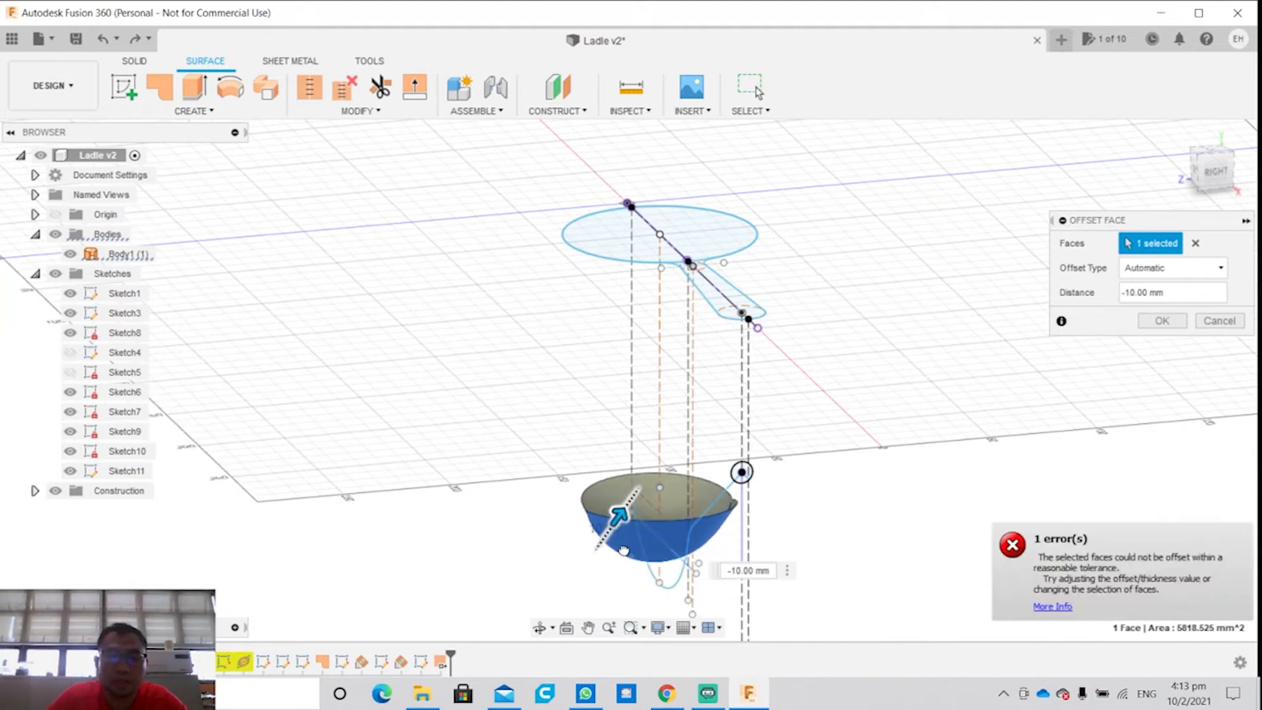
{"action": "left_click_drag", "start_coordinate": [731, 505], "coordinate": [626, 508]}
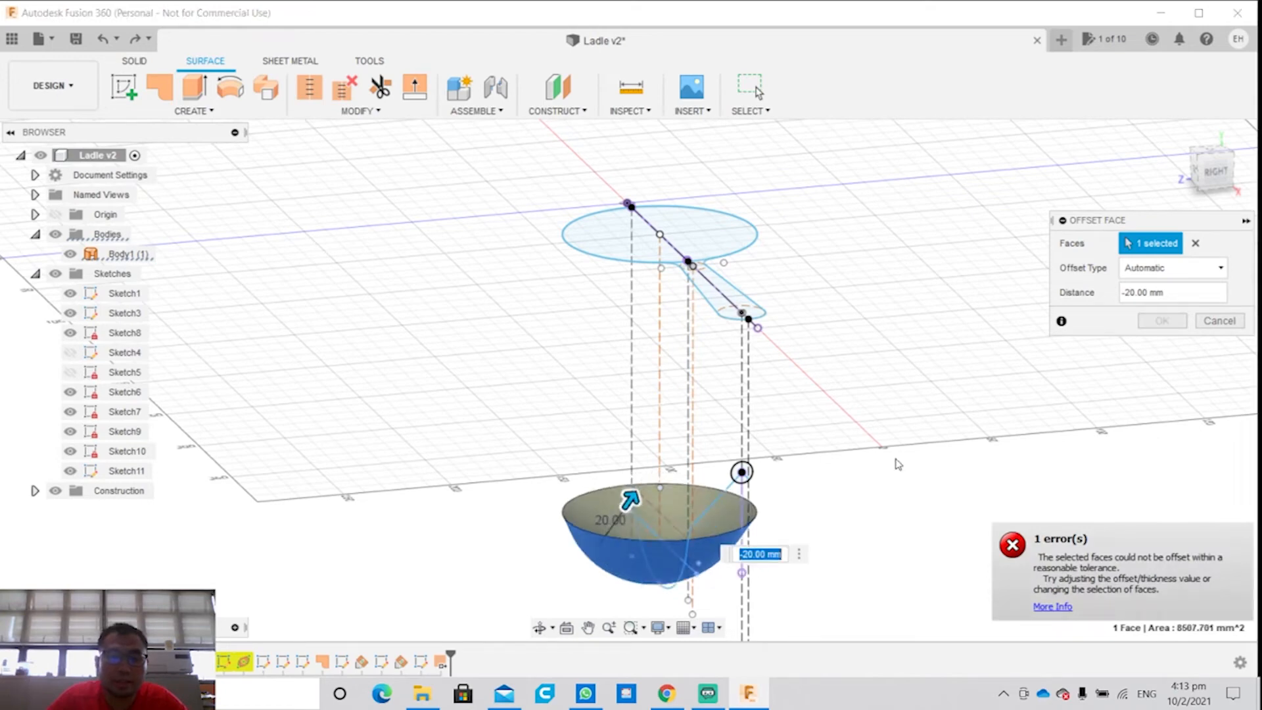
{"action": "left_click", "coordinate": [1219, 321]}
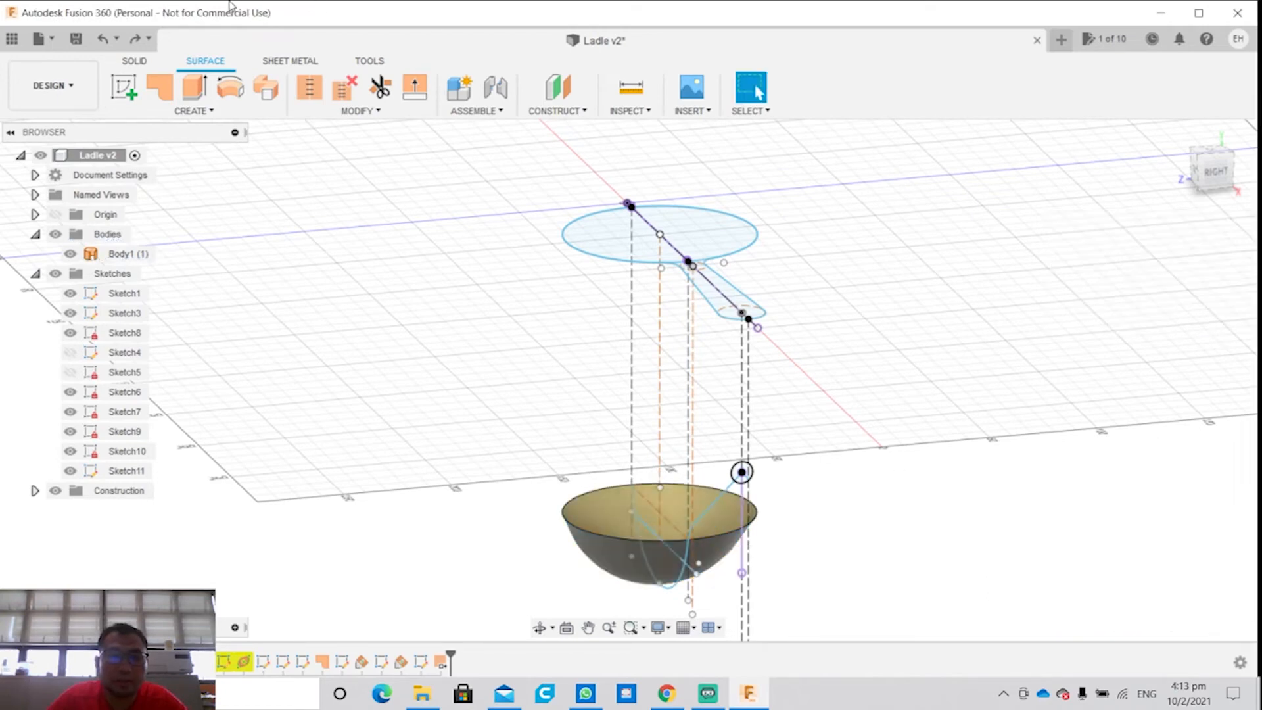
{"action": "left_click", "coordinate": [345, 111]}
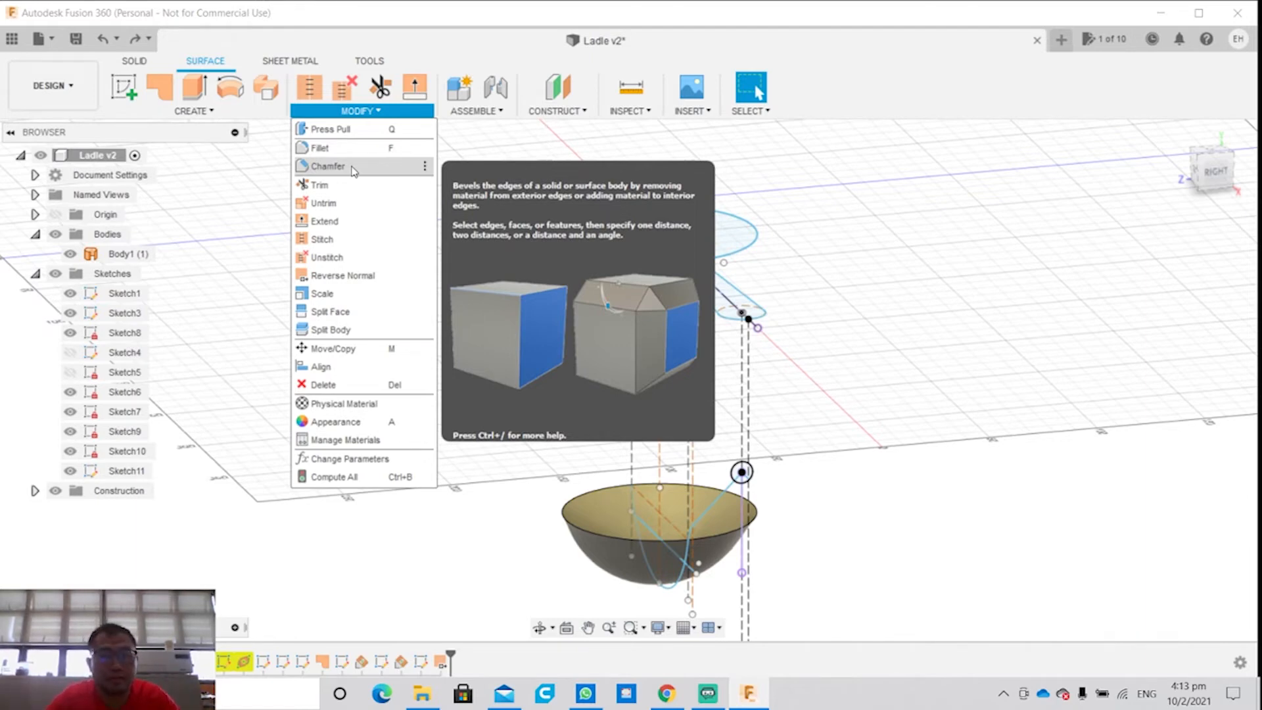
- Trim away the bowl surface above the horizontal sketch line crossing it, inspect the cut from the front, and undo the trim
{"action": "left_click", "coordinate": [349, 184]}
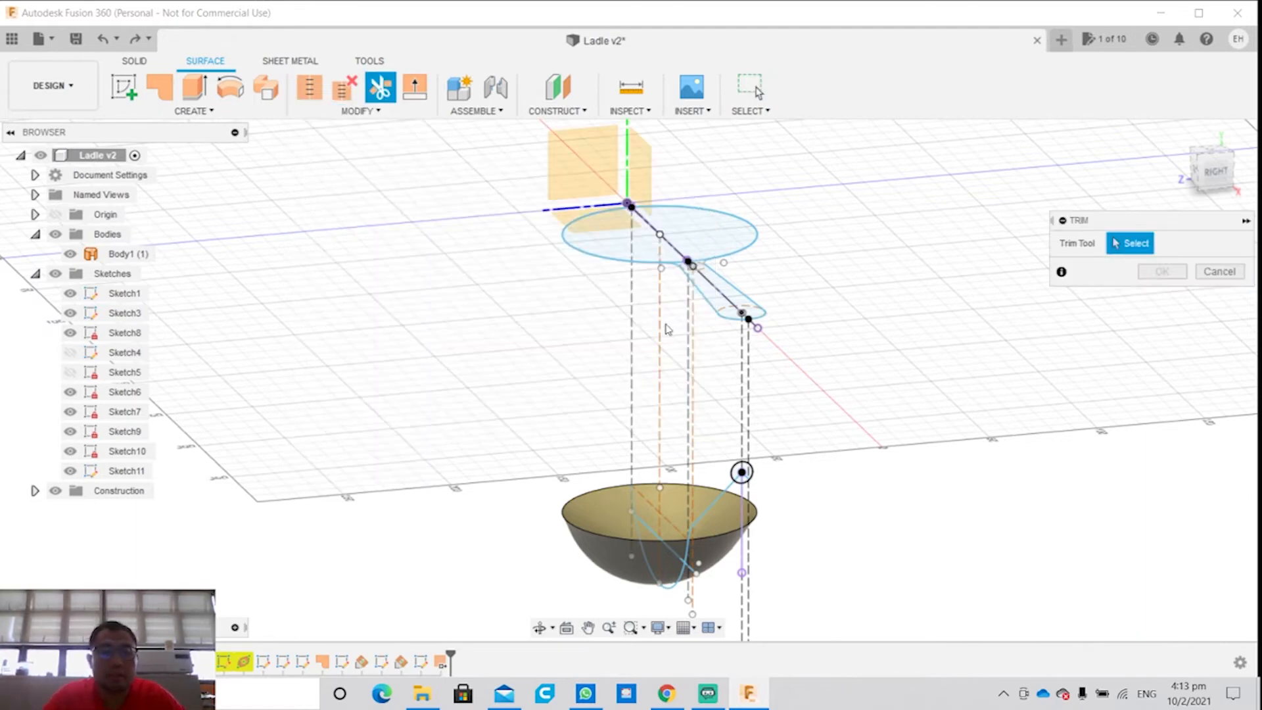
{"action": "middle_click_drag", "start_coordinate": [766, 338], "coordinate": [896, 335], "text": "shift"}
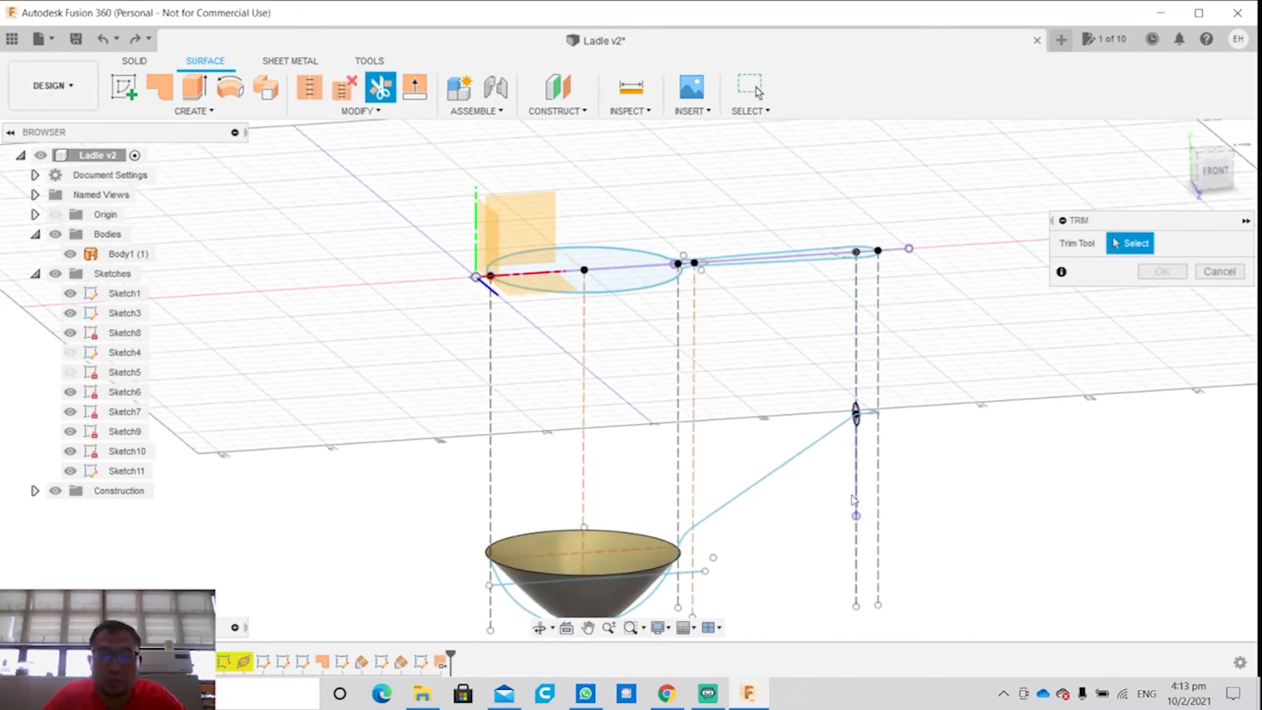
{"action": "left_click", "coordinate": [692, 577]}
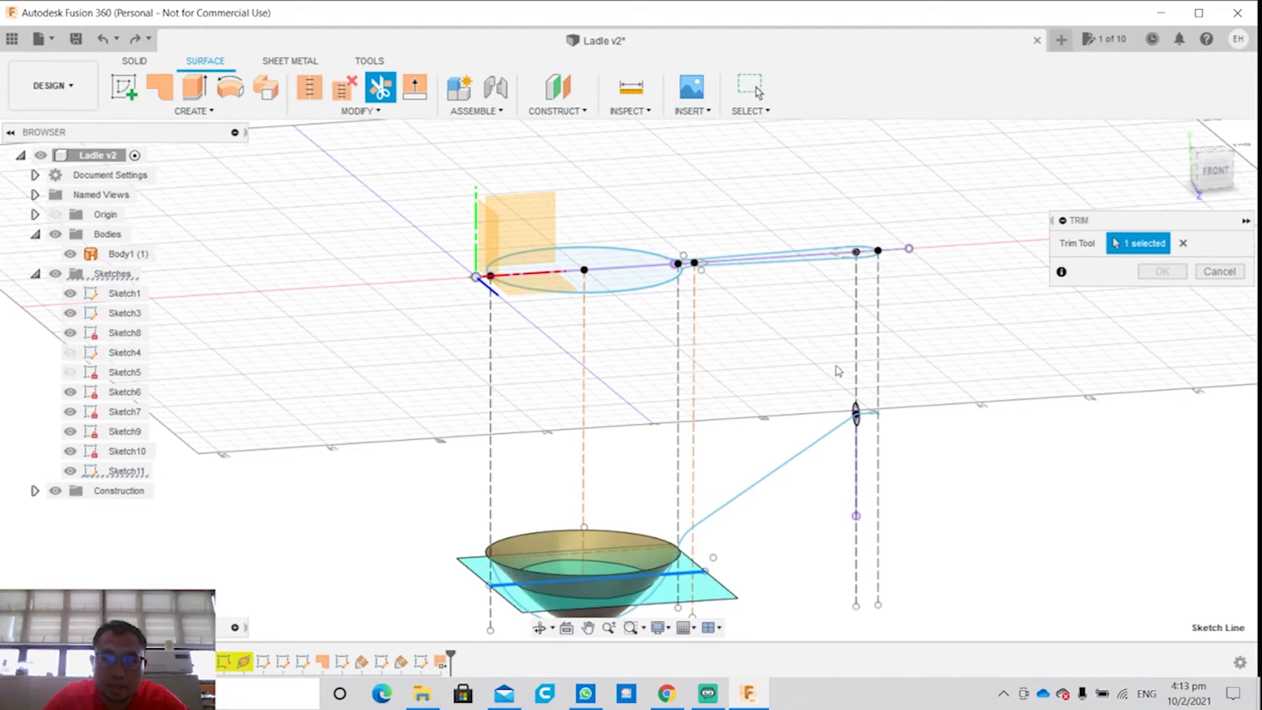
{"action": "middle_click_drag", "start_coordinate": [649, 578], "coordinate": [782, 210], "text": "shift"}
{"action": "middle_click_drag", "start_coordinate": [736, 407], "coordinate": [680, 540], "text": "shift"}
{"action": "left_click", "coordinate": [592, 534]}
{"action": "left_click", "coordinate": [1161, 272]}
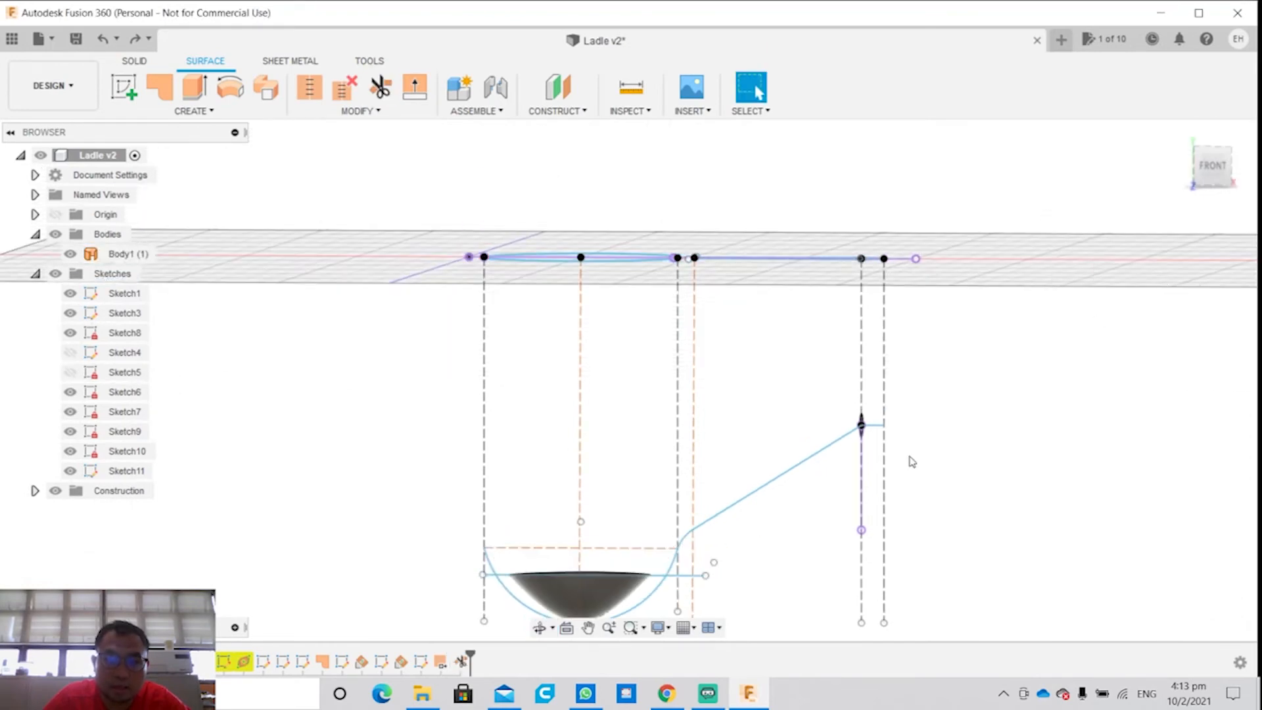
{"action": "left_click", "coordinate": [539, 627]}
{"action": "left_click_drag", "start_coordinate": [659, 561], "coordinate": [628, 545]}
{"action": "key", "text": "Escape"}
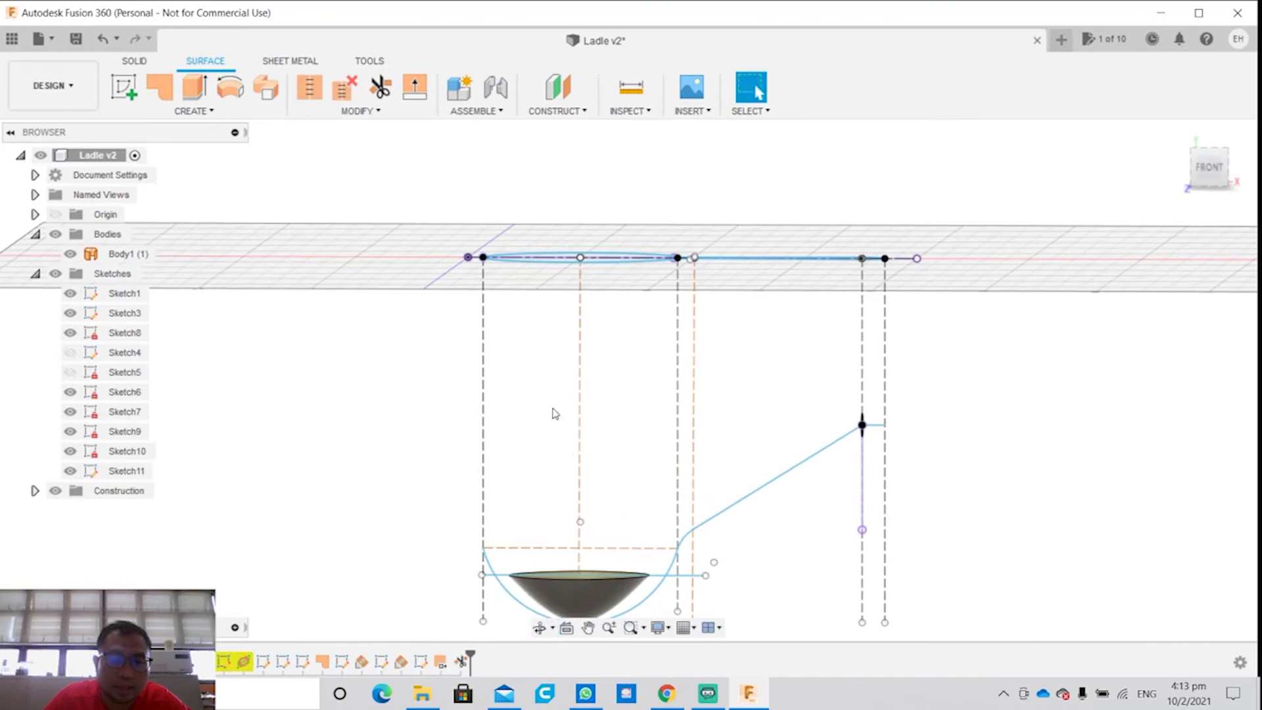
{"action": "left_click", "coordinate": [103, 38]}
- Reverse the normal of the bowl surface's face
{"action": "left_click", "coordinate": [360, 111]}
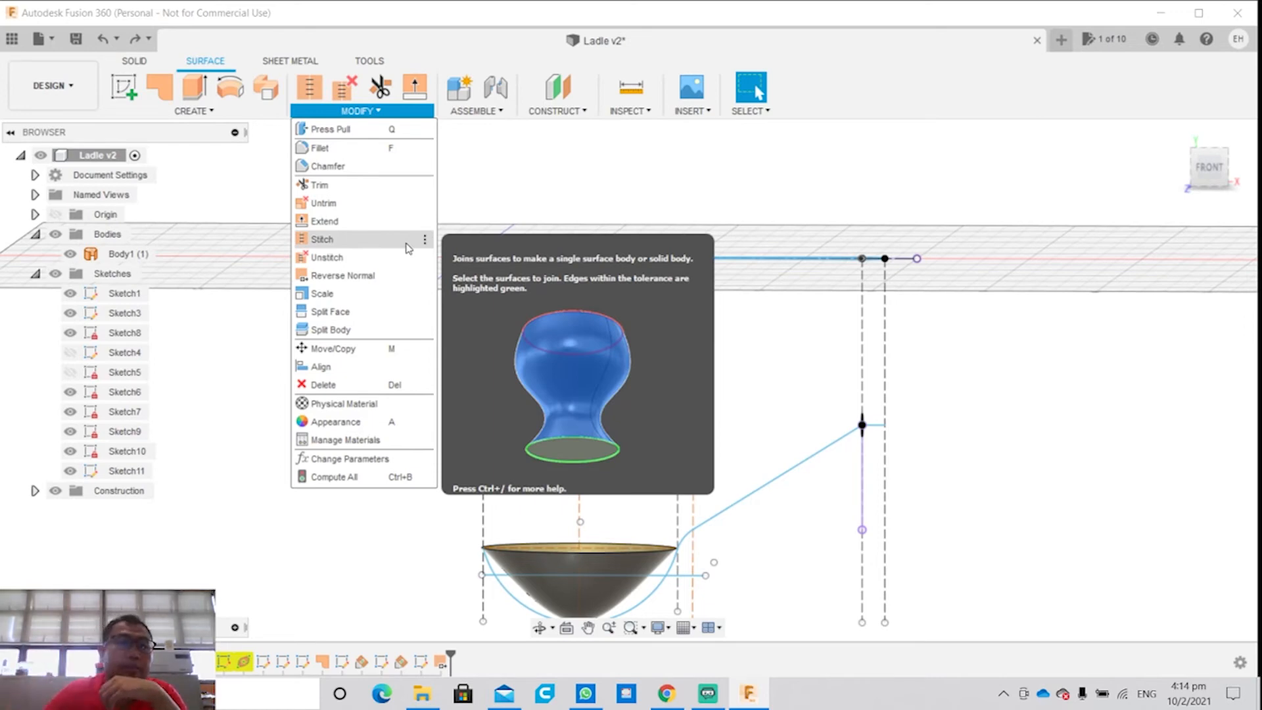
{"action": "left_click", "coordinate": [343, 276]}
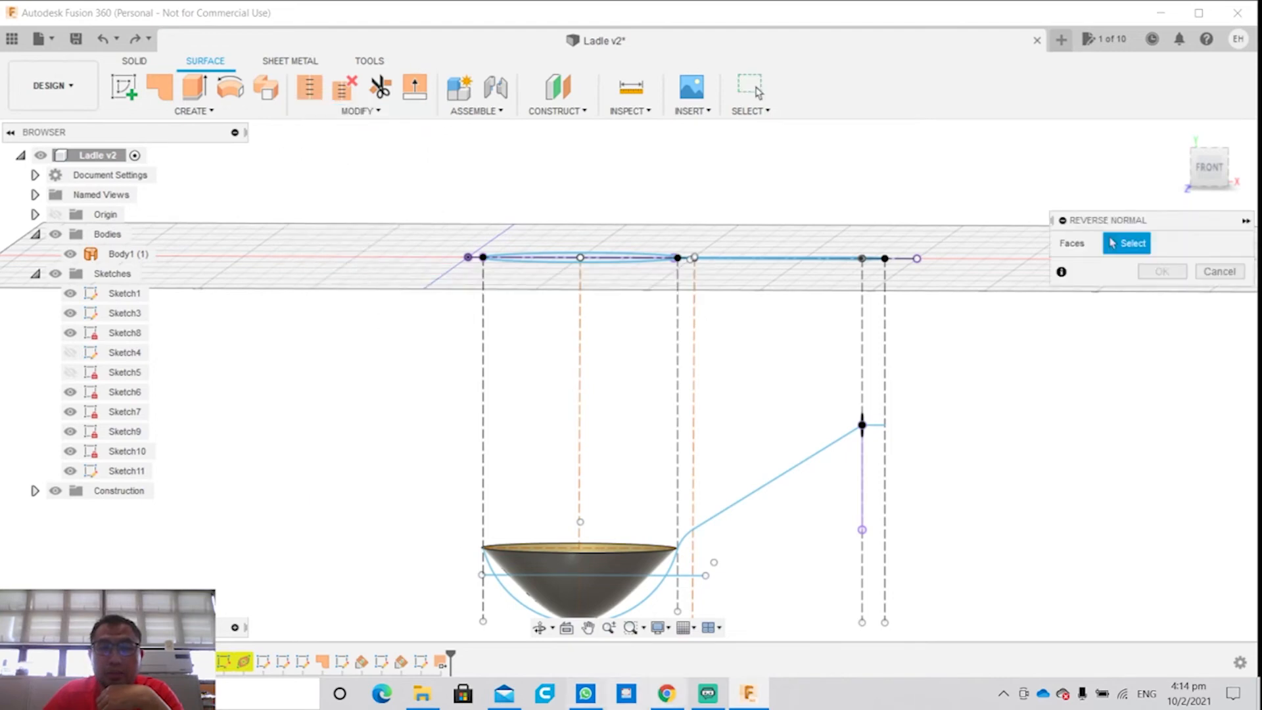
{"action": "left_click", "coordinate": [612, 568]}
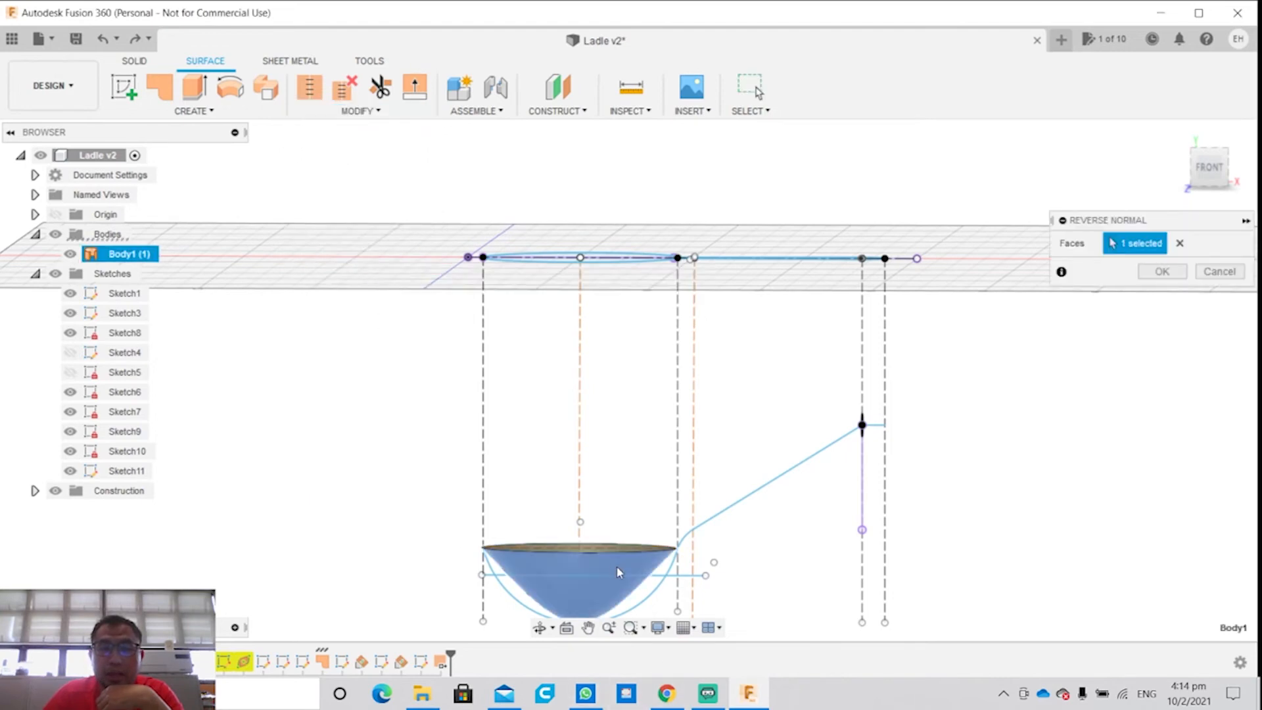
{"action": "left_click", "coordinate": [1163, 272]}
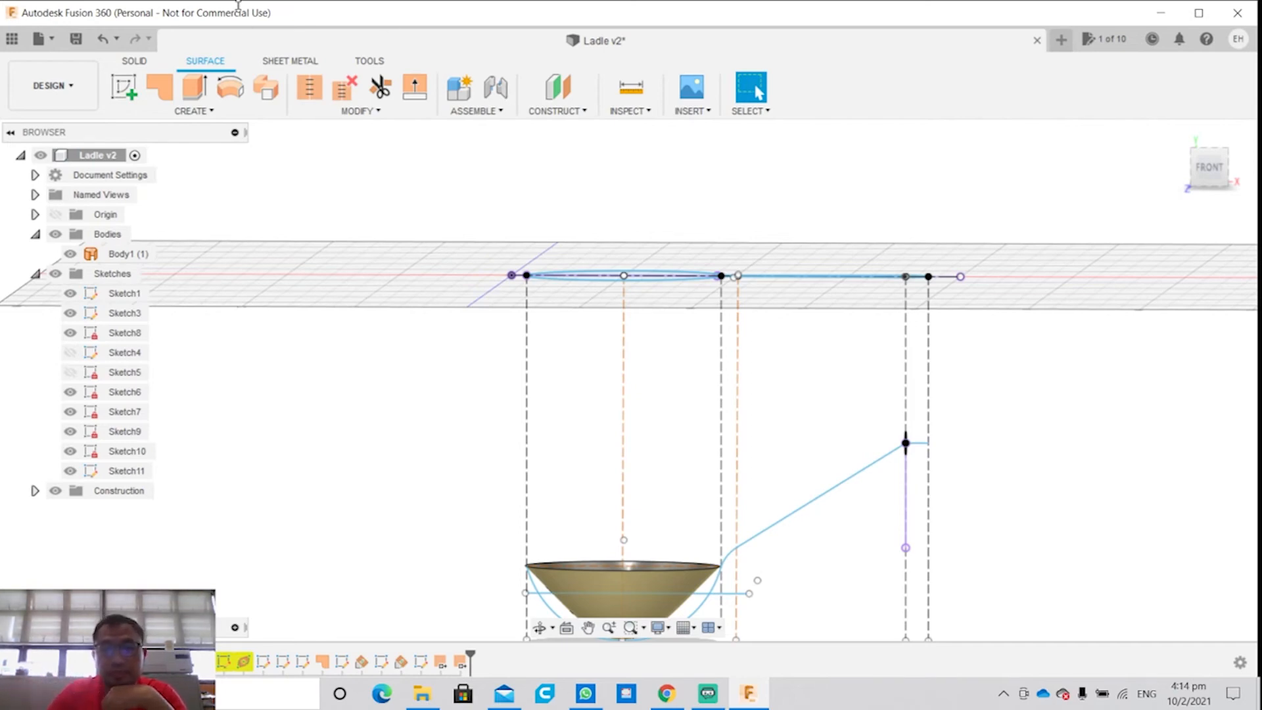
- Try a uniform scale of the bowl surface by a factor of about 2.095 from the handle-side point on its rim
{"action": "left_click", "coordinate": [360, 111]}
{"action": "left_click", "coordinate": [342, 296]}
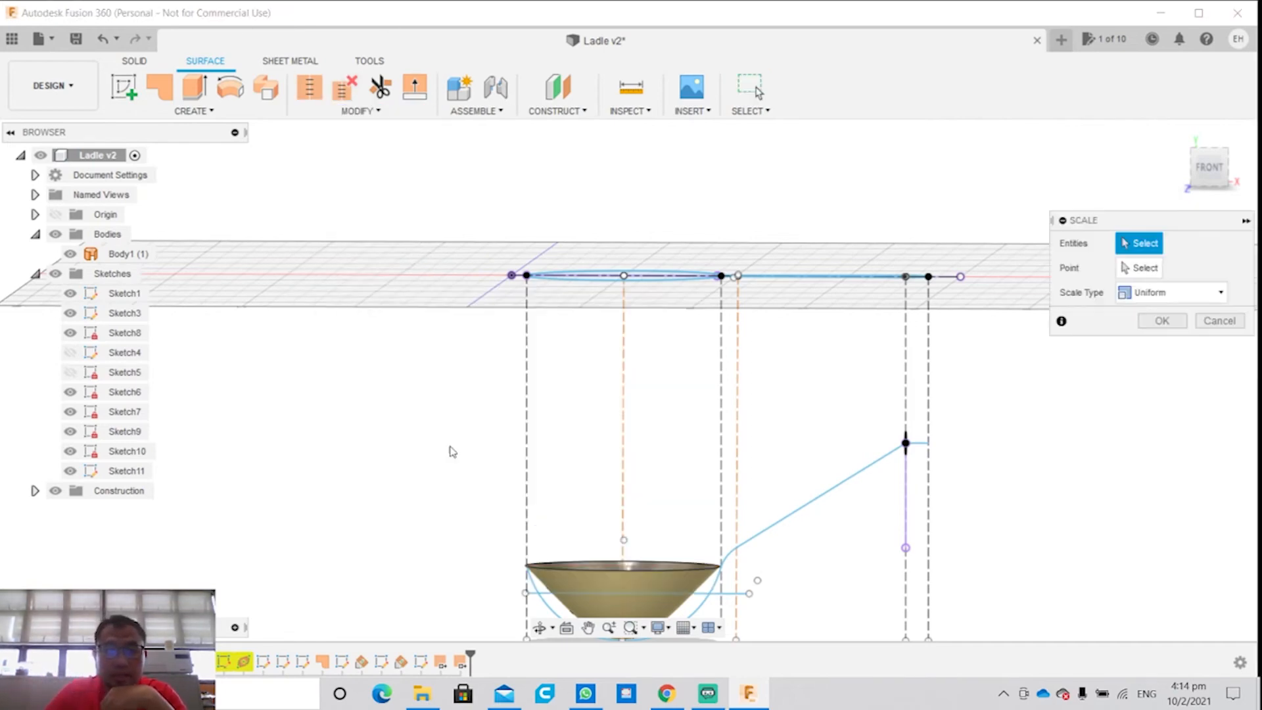
{"action": "left_click", "coordinate": [648, 597]}
{"action": "left_click", "coordinate": [721, 565]}
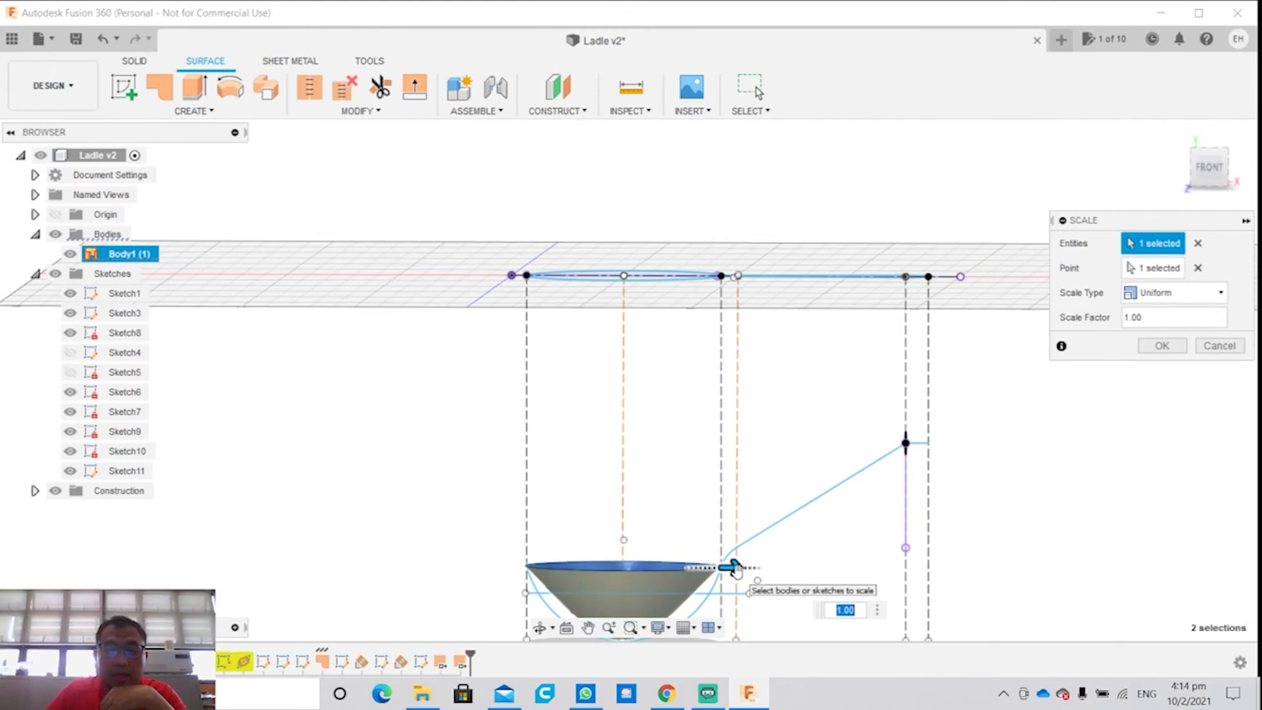
{"action": "mouse_move", "coordinate": [736, 570]}
{"action": "left_mouse_down"}
{"action": "mouse_move", "coordinate": [765, 573]}
{"action": "mouse_move", "coordinate": [679, 570]}
{"action": "mouse_move", "coordinate": [756, 569]}
{"action": "left_mouse_up"}
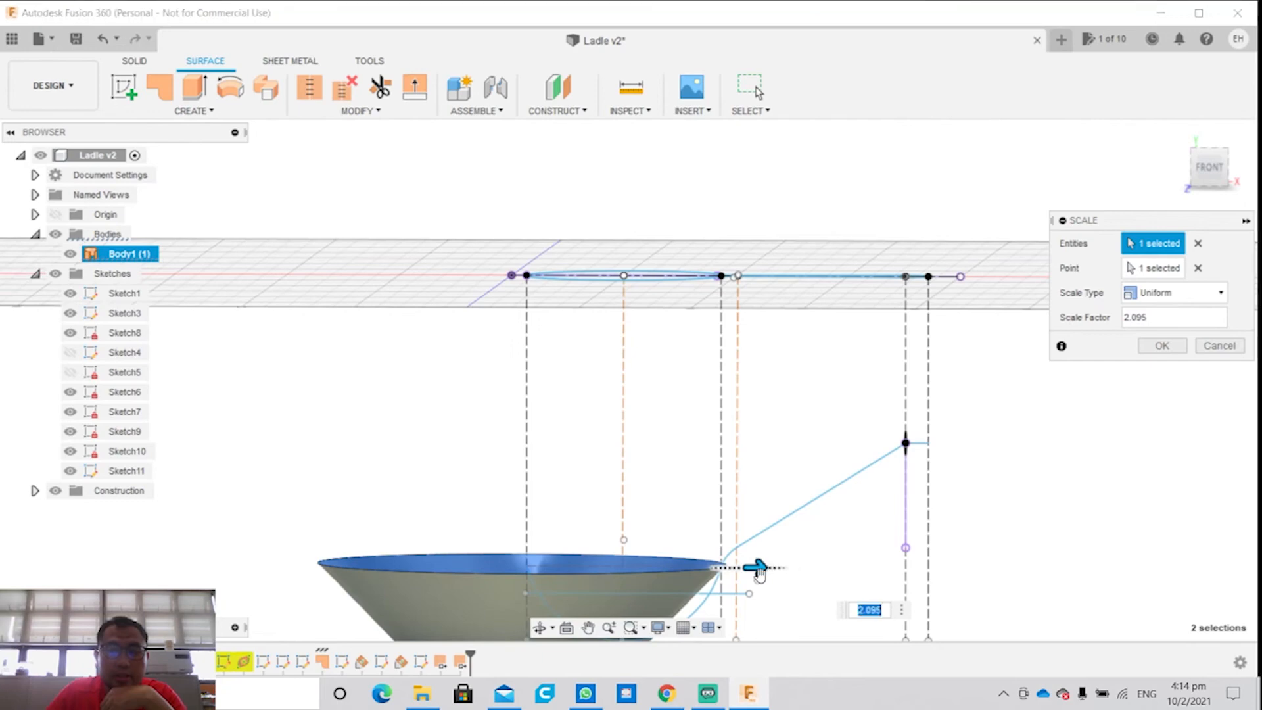
{"action": "left_click", "coordinate": [1218, 347]}
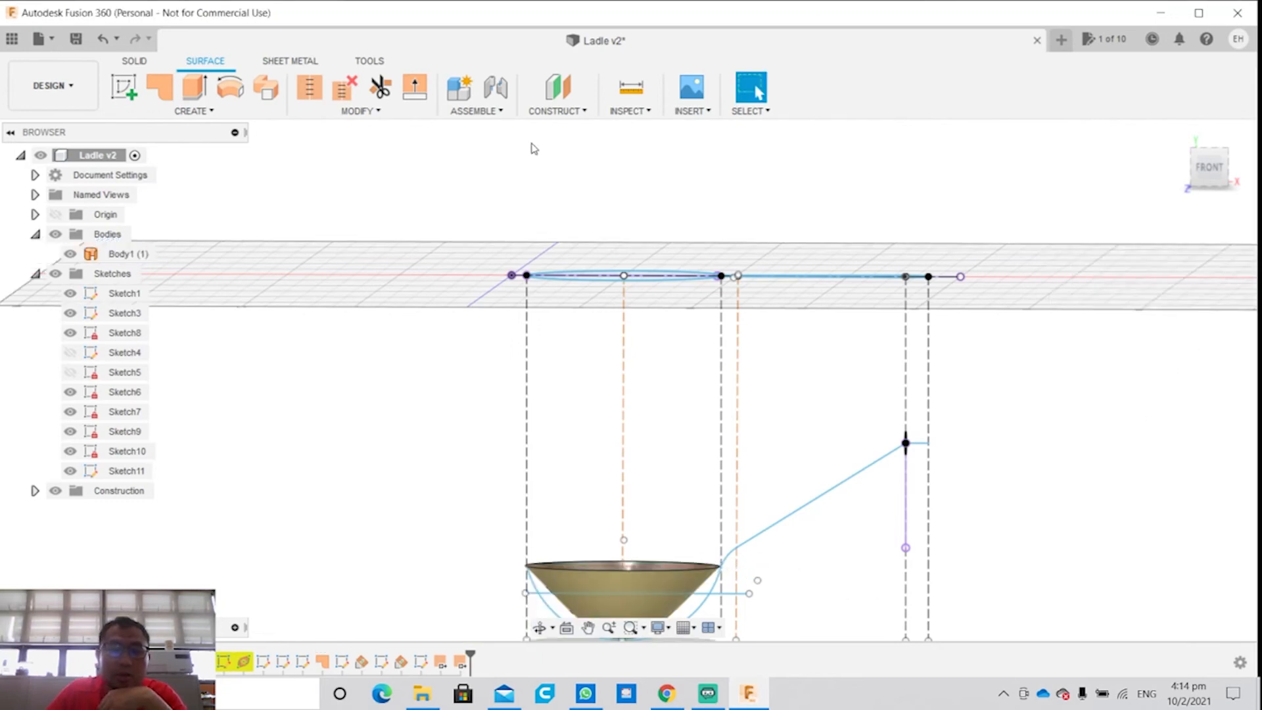
{"action": "left_click", "coordinate": [396, 113]}
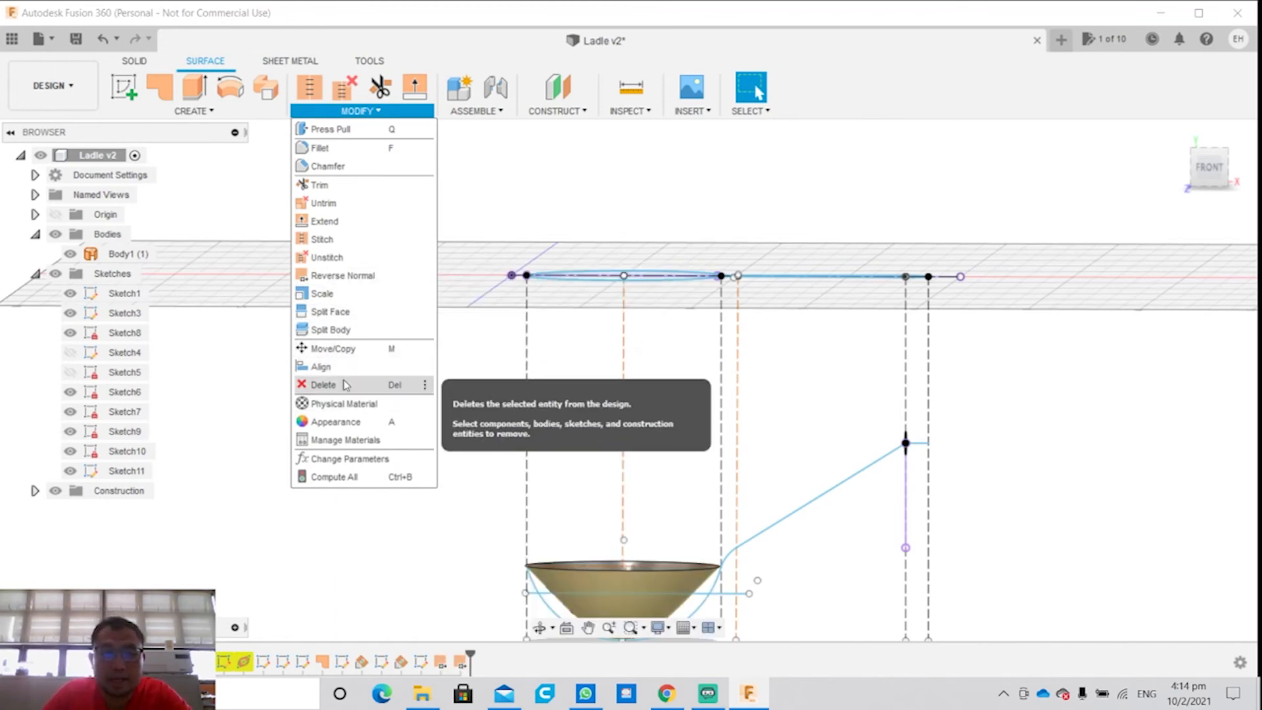
{"action": "left_click", "coordinate": [483, 360]}
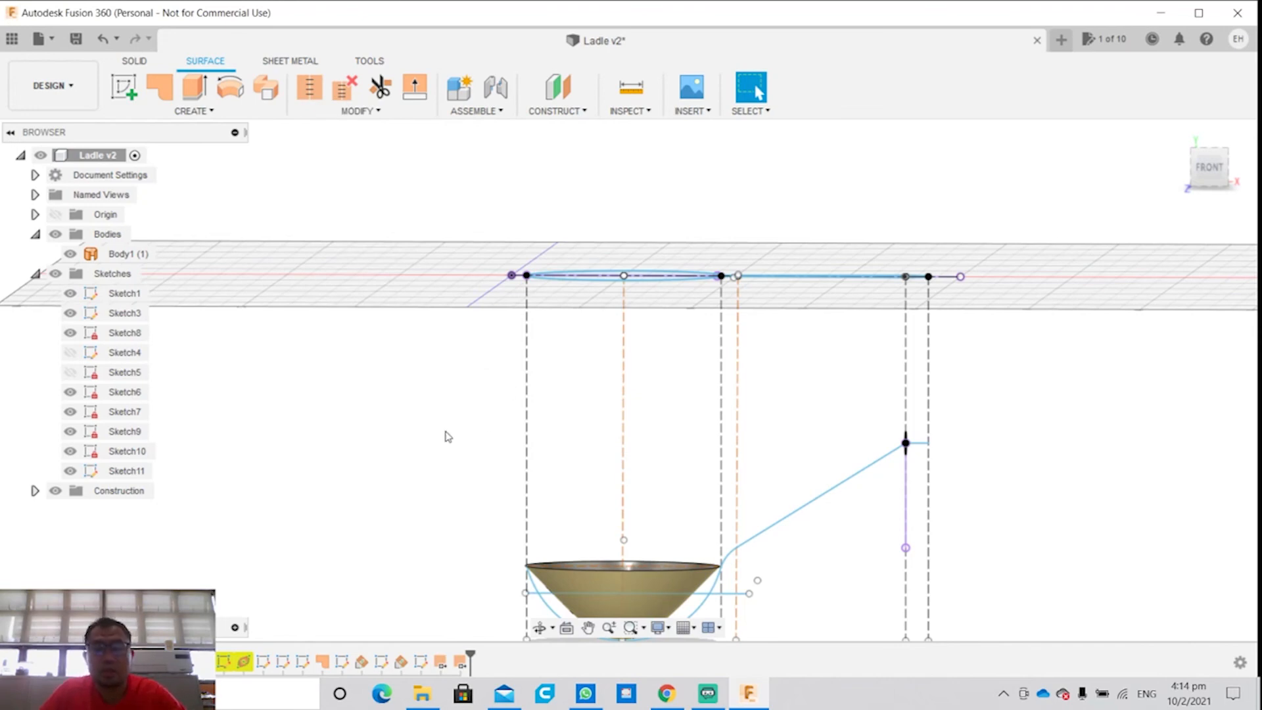
{"action": "mouse_move", "coordinate": [446, 431]}
{"action": "middle_mouse_down", "text": "shift"}
{"action": "mouse_move", "coordinate": [368, 456]}
{"action": "mouse_move", "coordinate": [476, 460]}
{"action": "mouse_move", "coordinate": [366, 459]}
{"action": "middle_mouse_up", "text": "shift"}
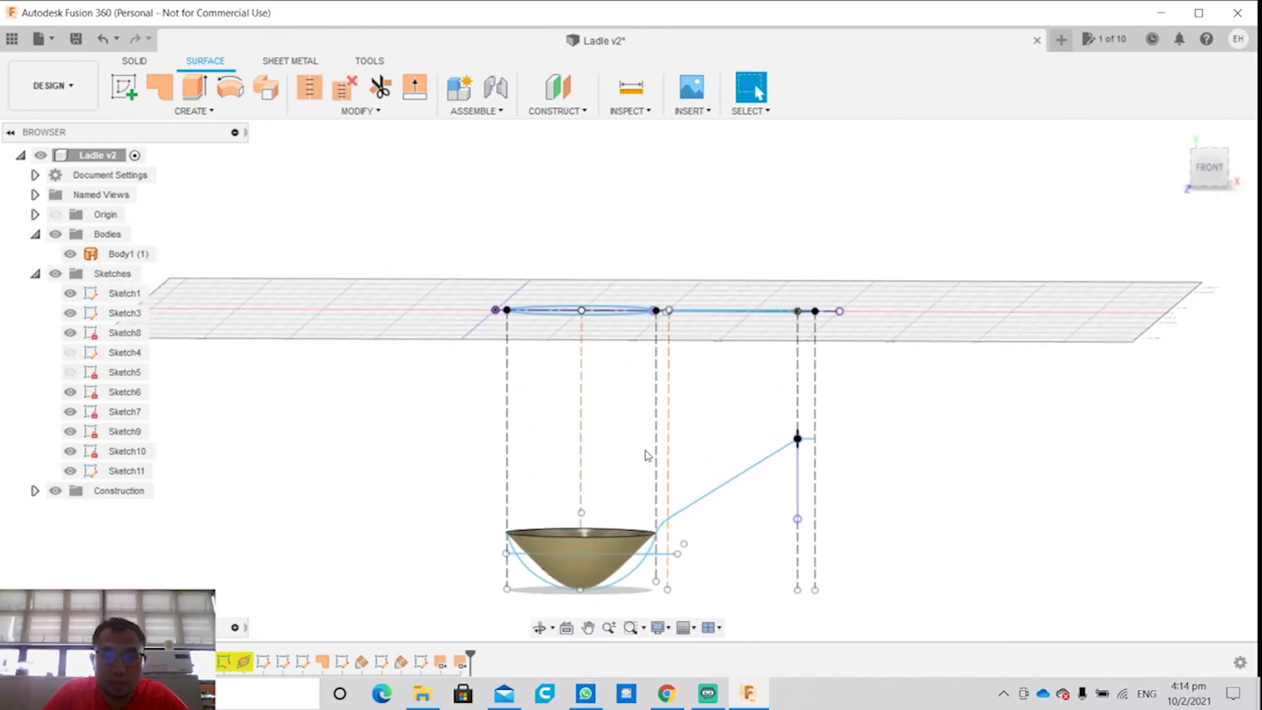